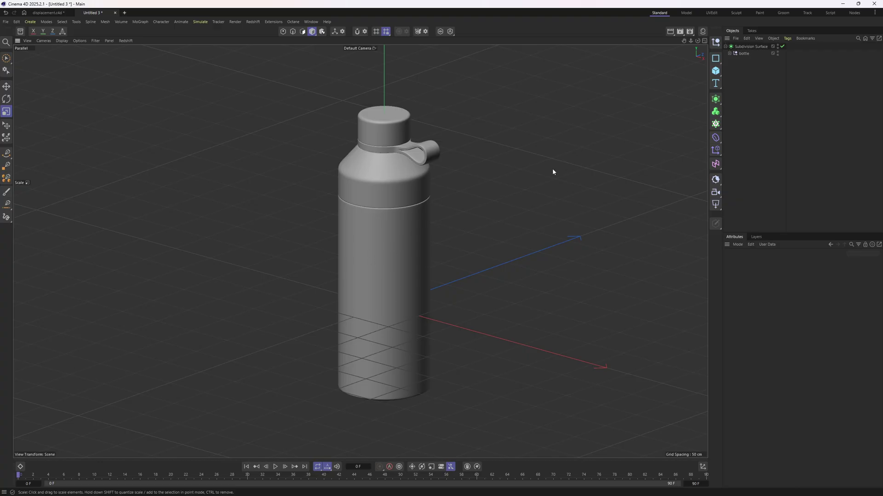
Add a Cube primitive next to the bottle, select it, and start editing its Size Y field
click(716, 71)
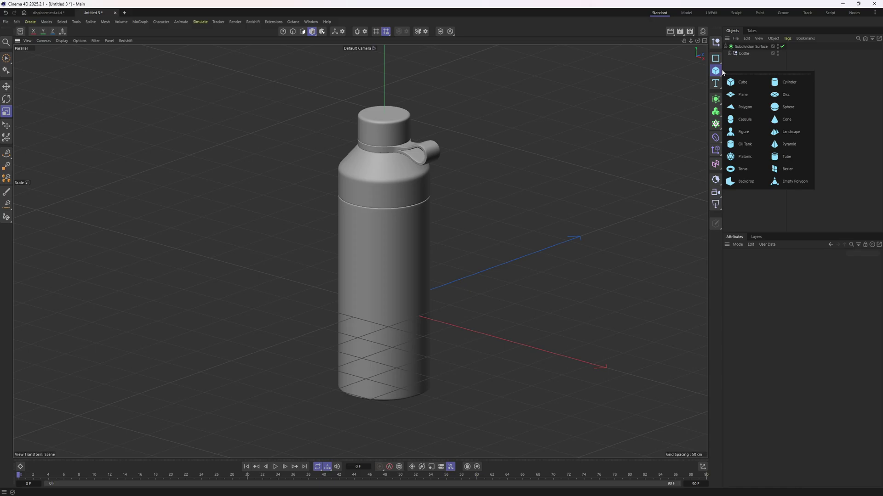
click(738, 82)
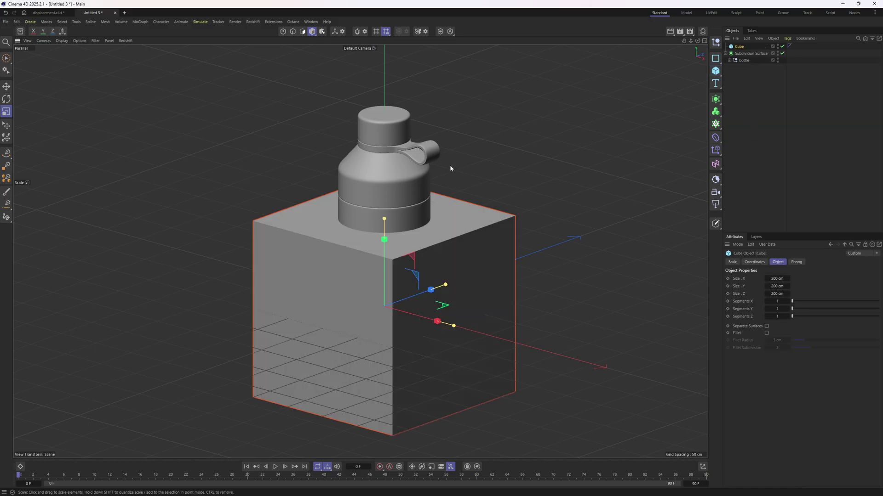
click(744, 60)
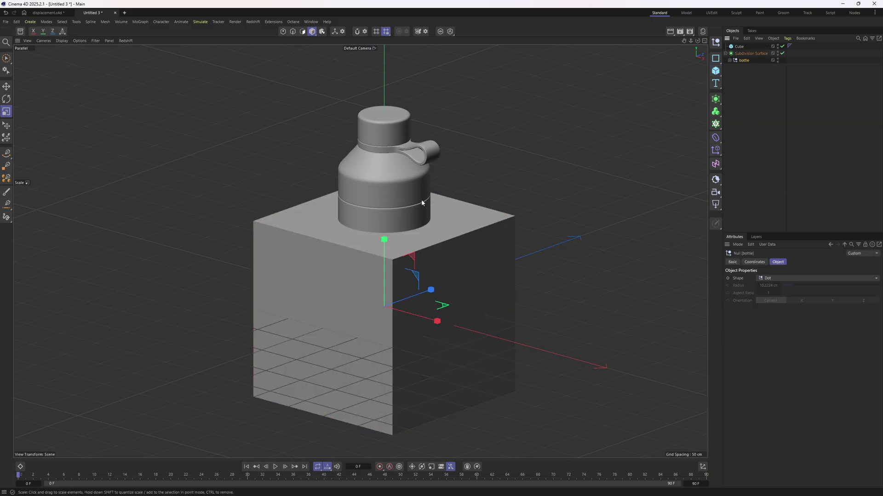
click(739, 46)
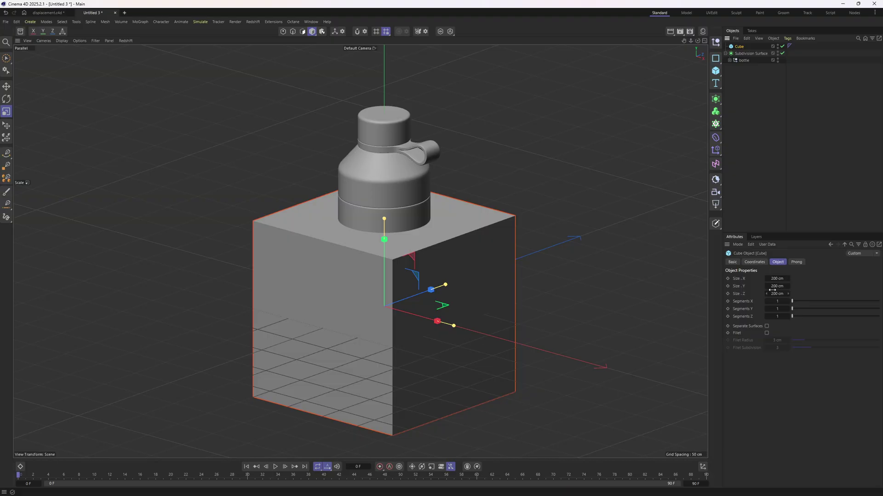
alt+drag(529, 151, 489, 222)
scroll(489, 221, up, 3)
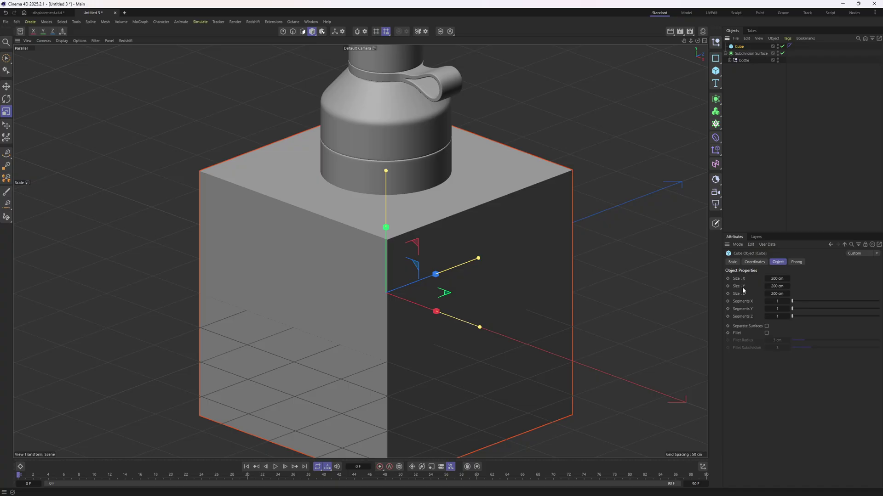
click(777, 286)
Set the cube's Y size to 25 cm, select the bottle group, and maximize the Front view
text(25)
key(Return)
click(744, 60)
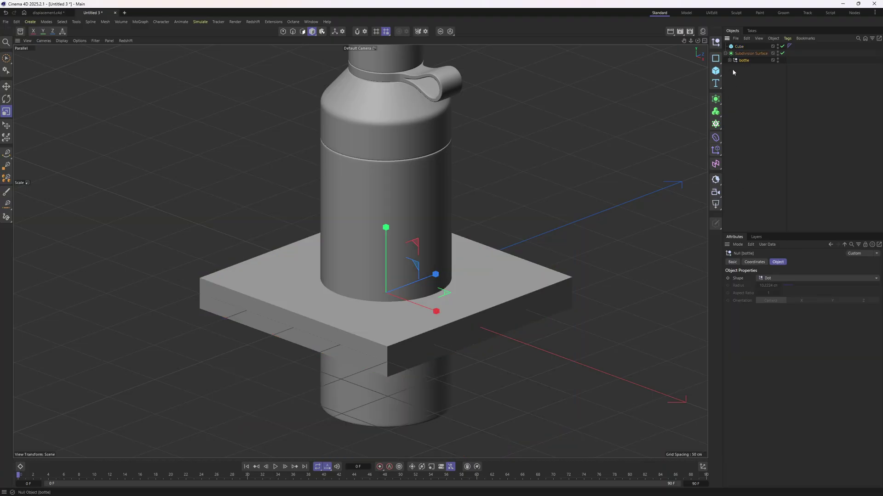
middle_click(515, 323)
middle_click(551, 335)
Scale the bottle down against the slab, then return to the Perspective view
scroll(571, 295, up, 5)
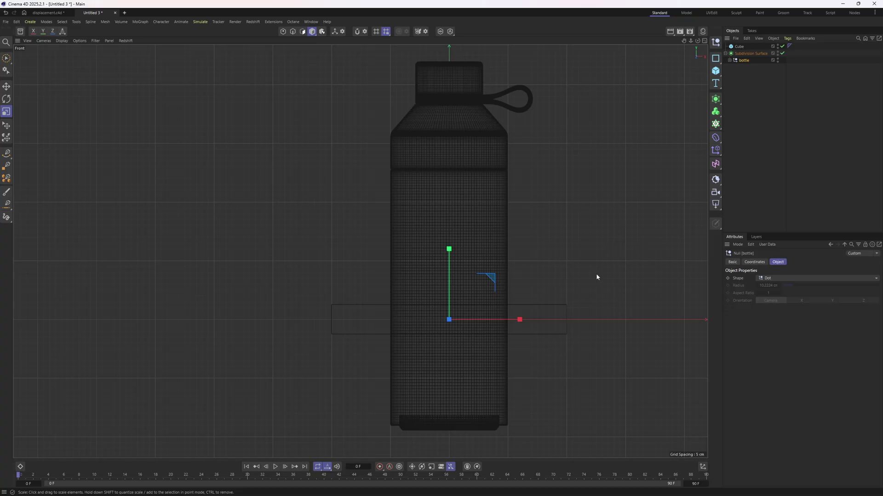
scroll(641, 367, down, 8)
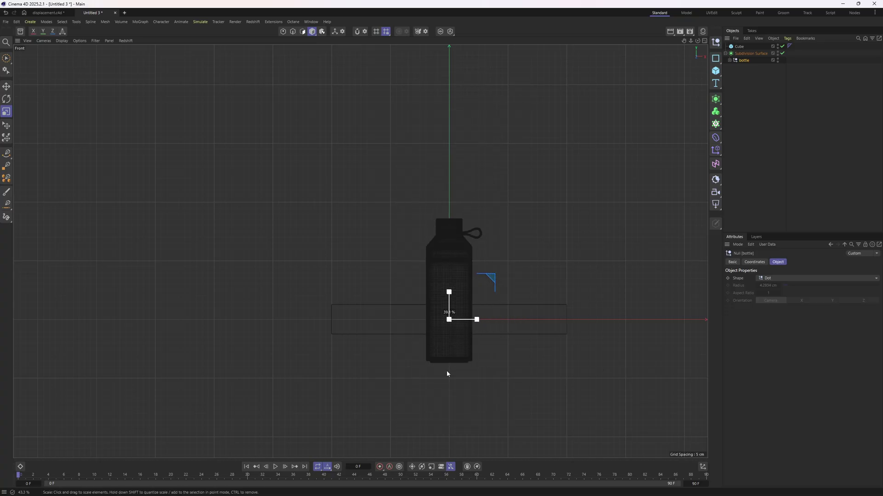
scroll(477, 275, up, 8)
scroll(451, 374, down, 4)
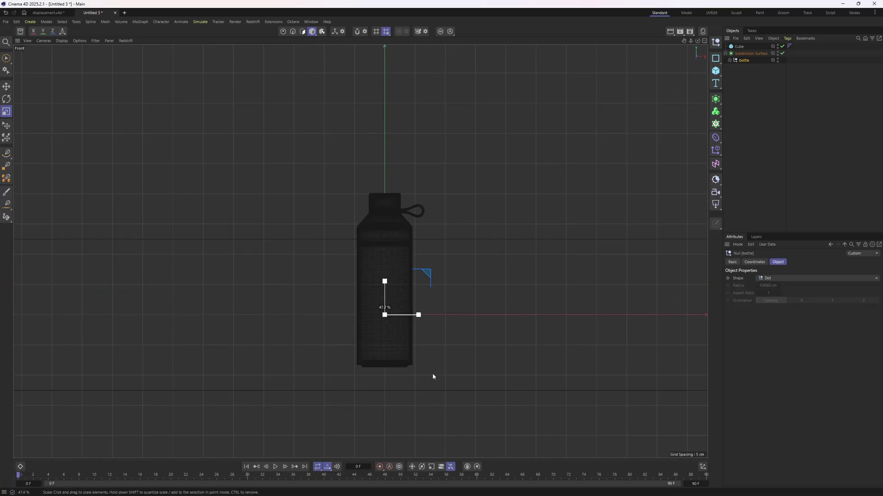
key(e)
drag(386, 252, 384, 281)
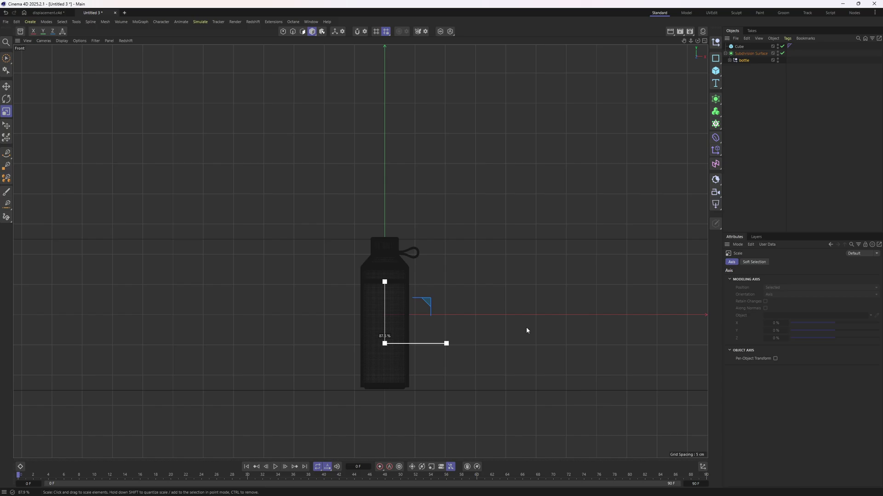
scroll(419, 228, down, 1)
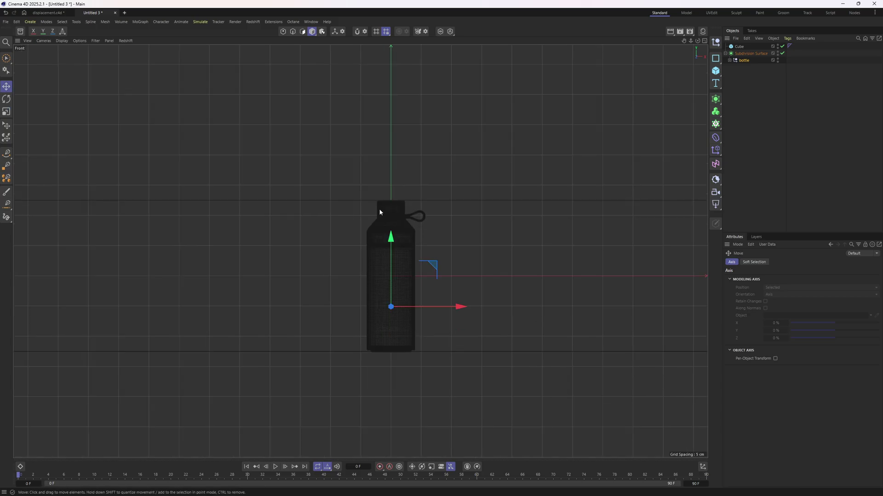
key(F1)
scroll(391, 230, up, 4)
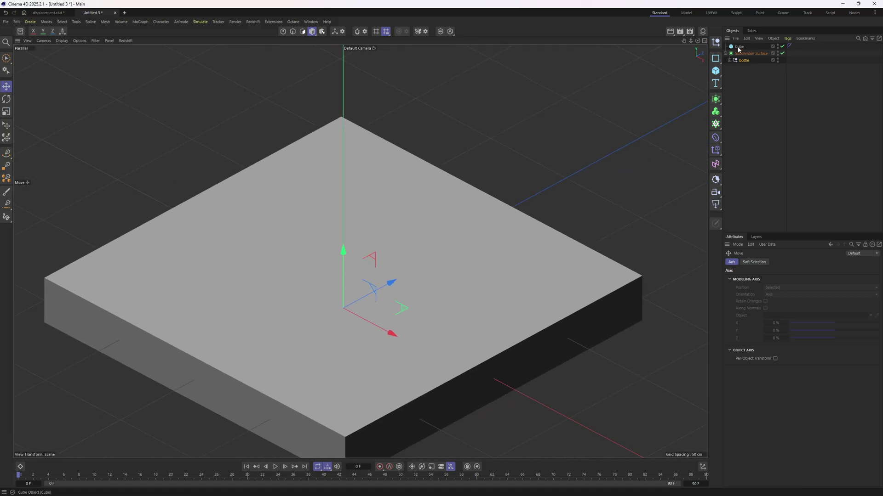
Delete the cube reference slab and reselect the bottle group
click(738, 46)
key(Delete)
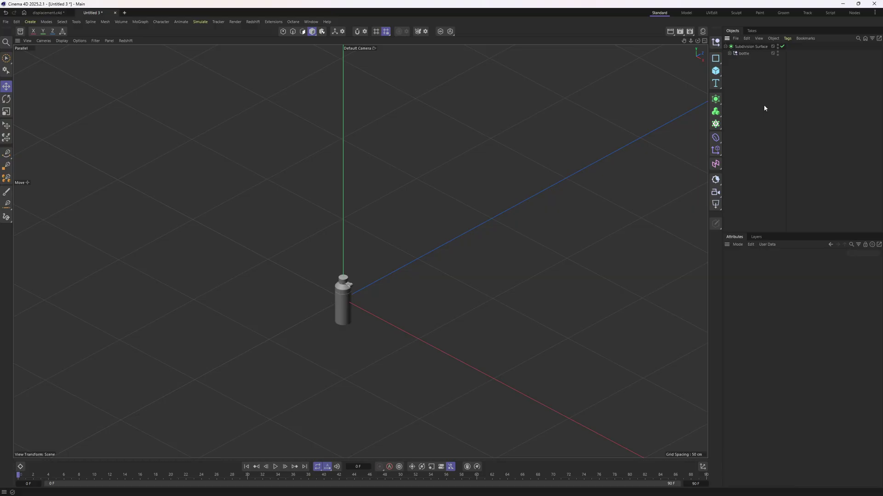
click(744, 54)
Frame the bottle, expand the Subdivision Surface hierarchy, and select the bottle body mesh
key(o)
alt+drag(363, 224, 390, 216)
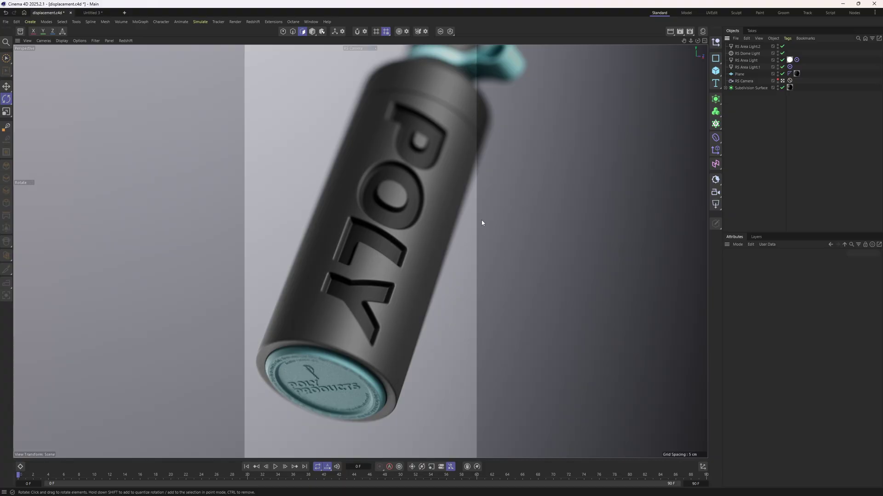
click(725, 88)
click(747, 102)
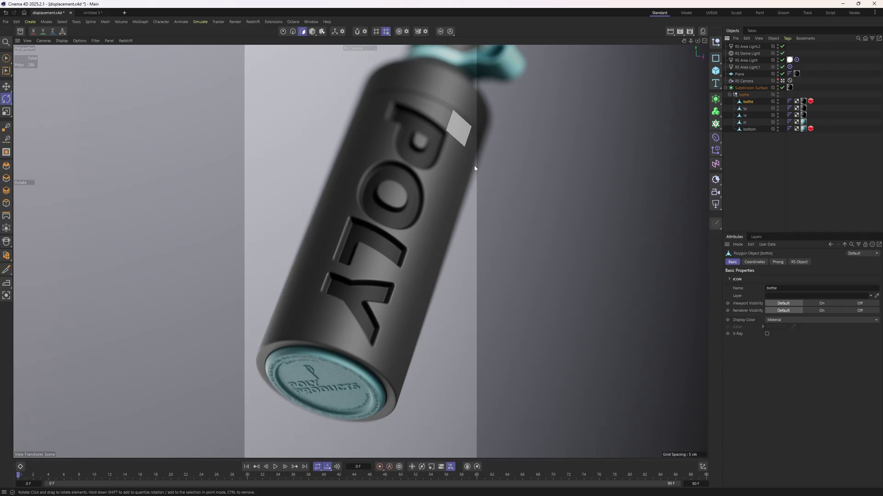
Open the Texture UV Editor and check the UVs of bottle body polygons and the bottom cap
click(315, 22)
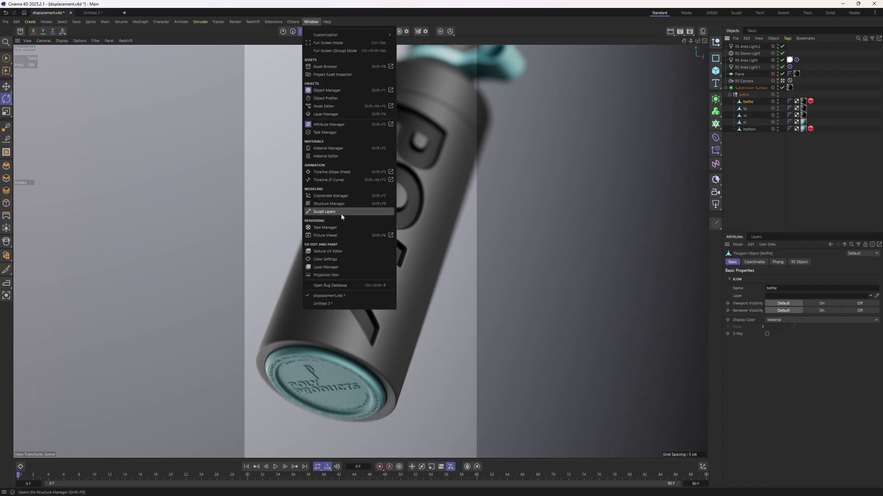
click(343, 256)
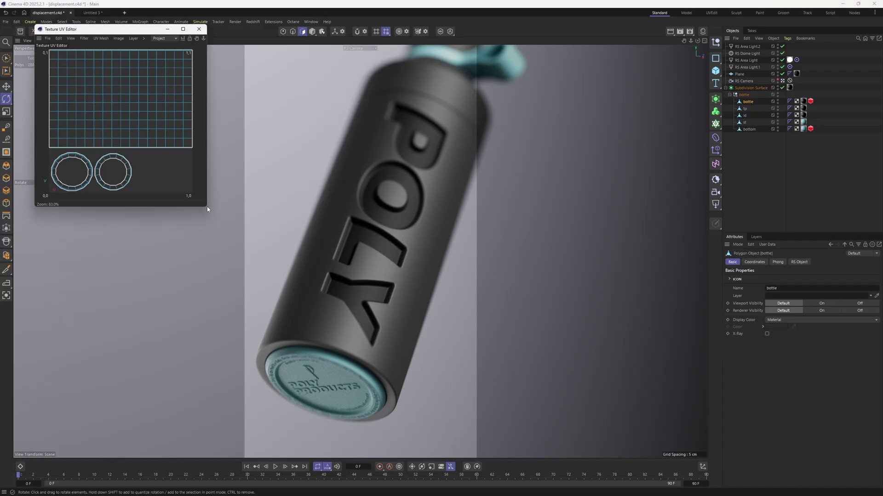
click(380, 121)
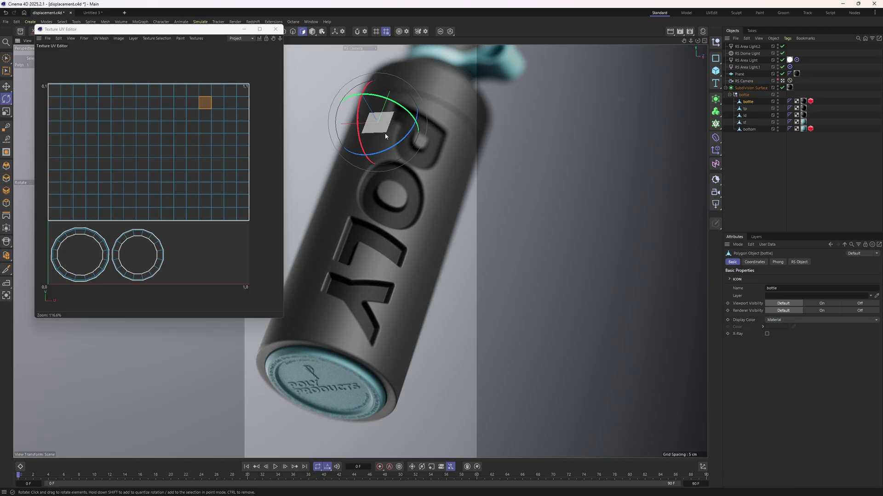
click(356, 254)
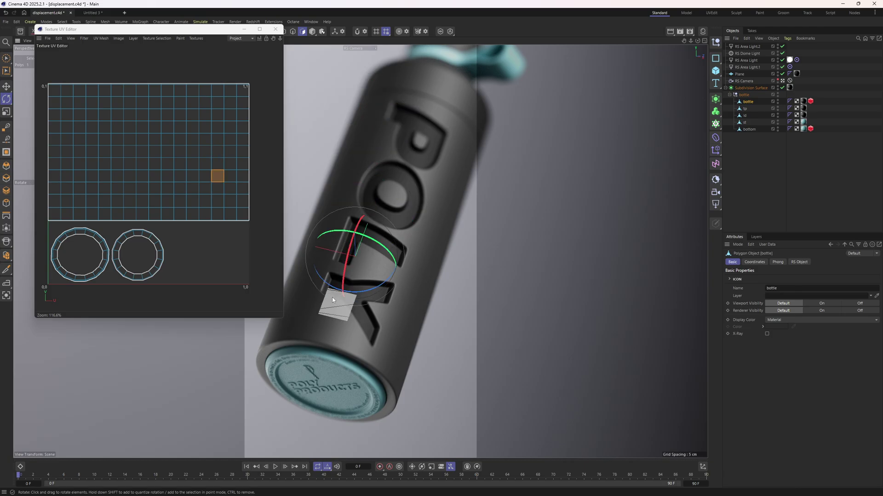
click(334, 300)
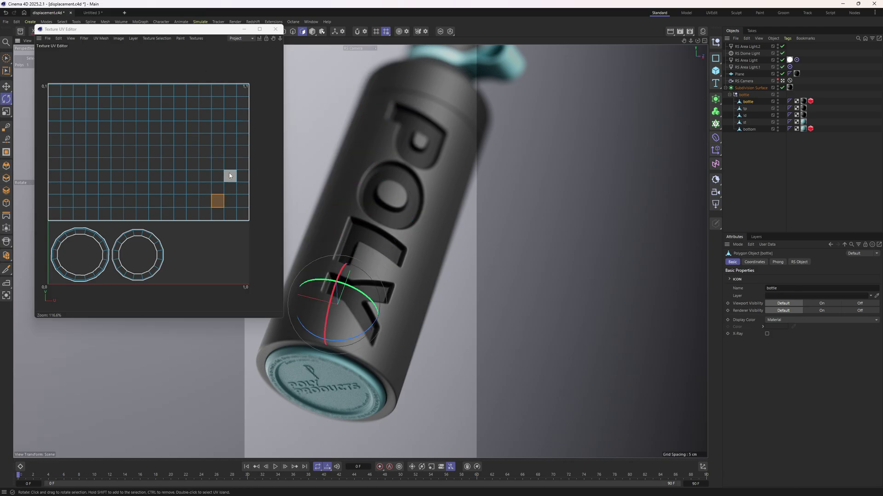
click(752, 130)
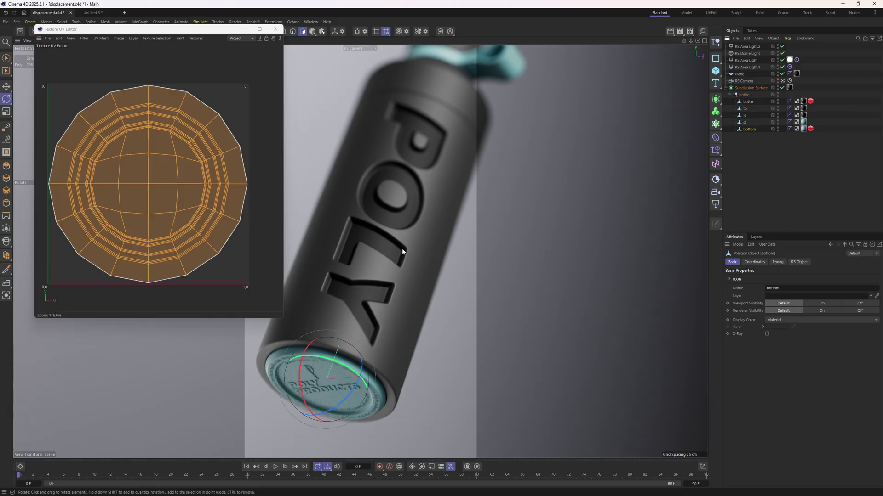
key(alt+Tab)
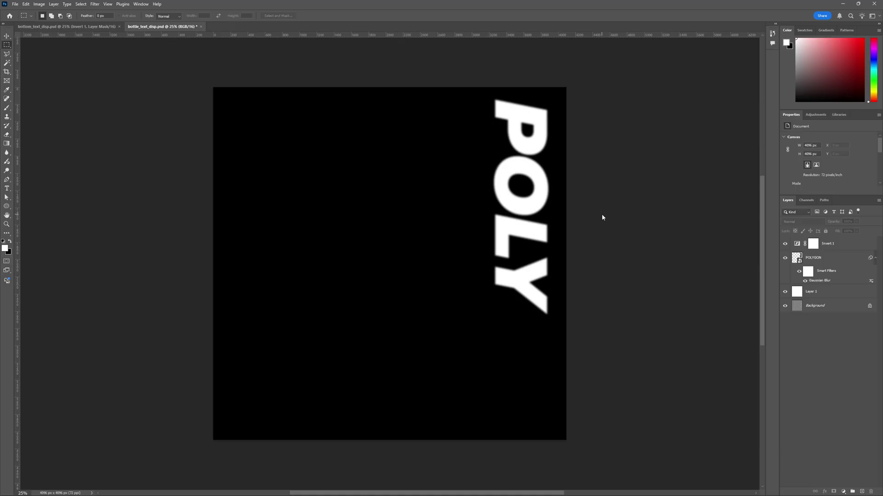
click(53, 4)
mouse_move(40, 5)
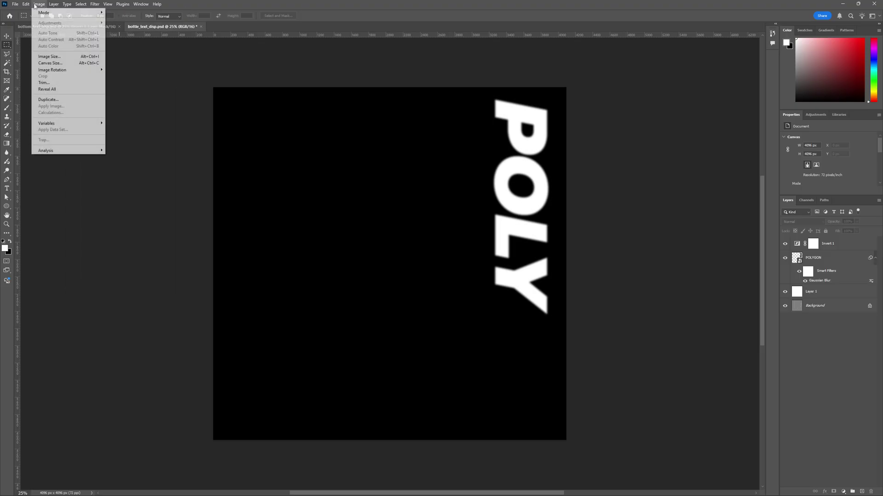
mouse_move(69, 13)
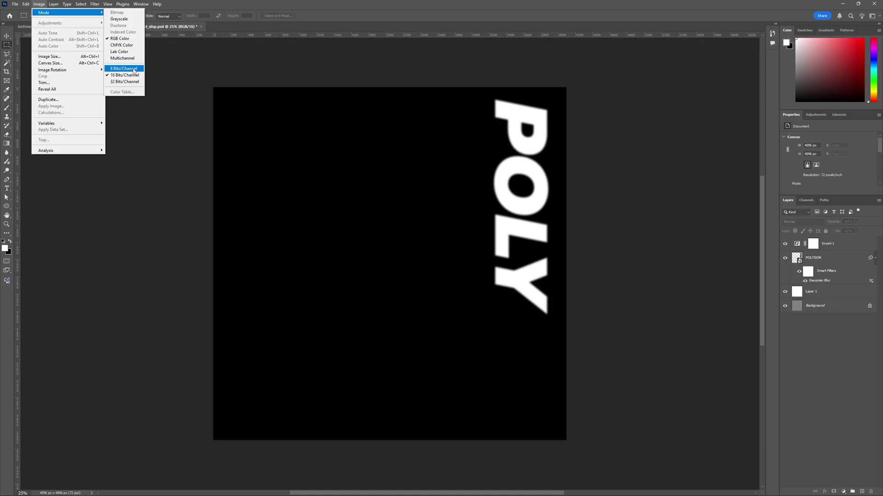
key(Escape)
key(Escape)
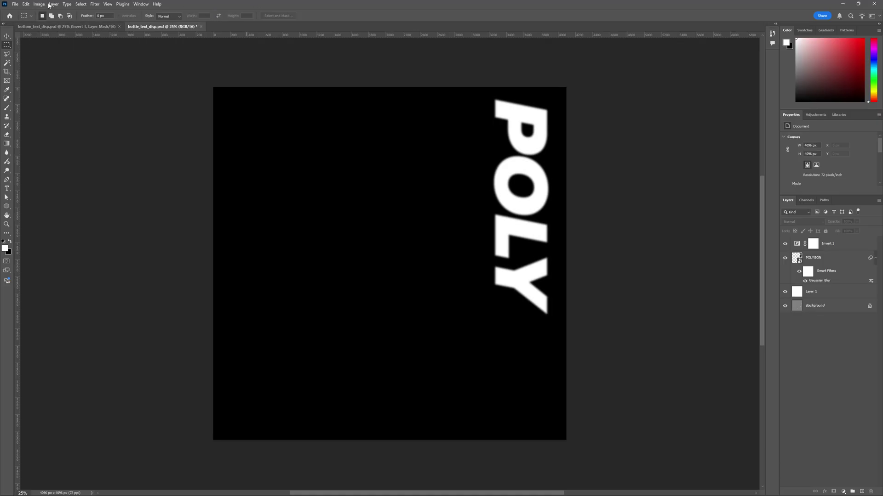
click(53, 5)
mouse_move(43, 7)
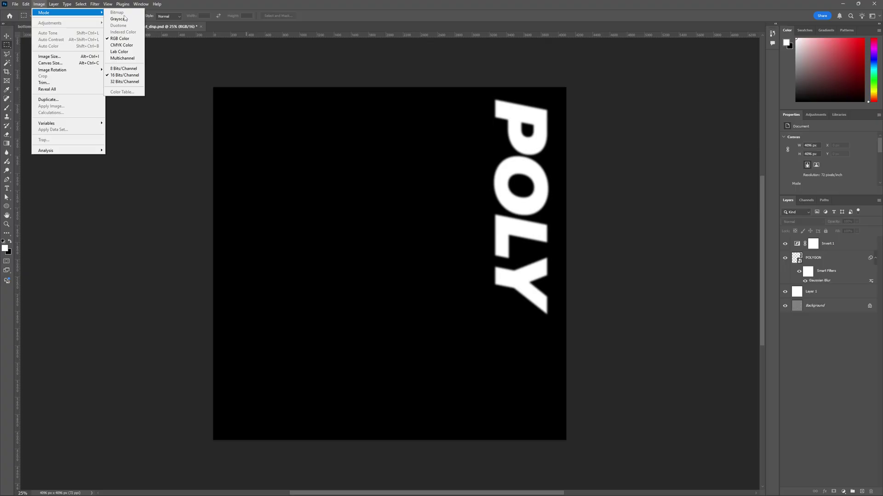
click(293, 3)
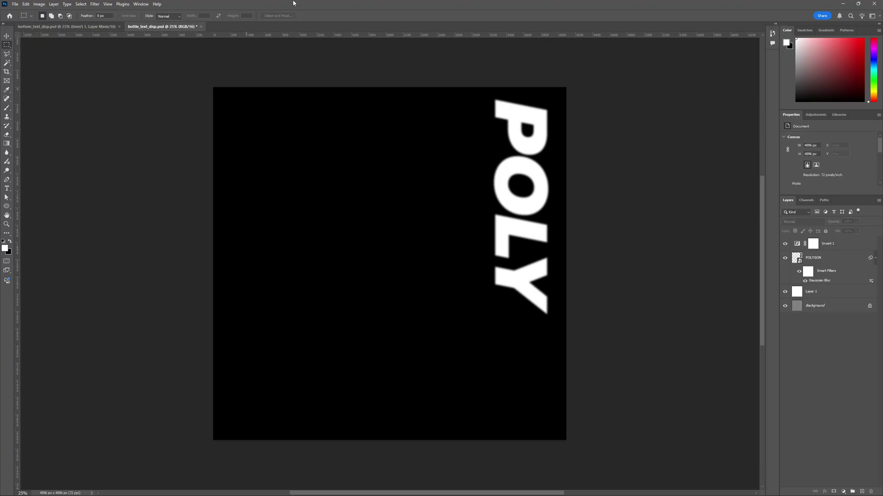
click(39, 5)
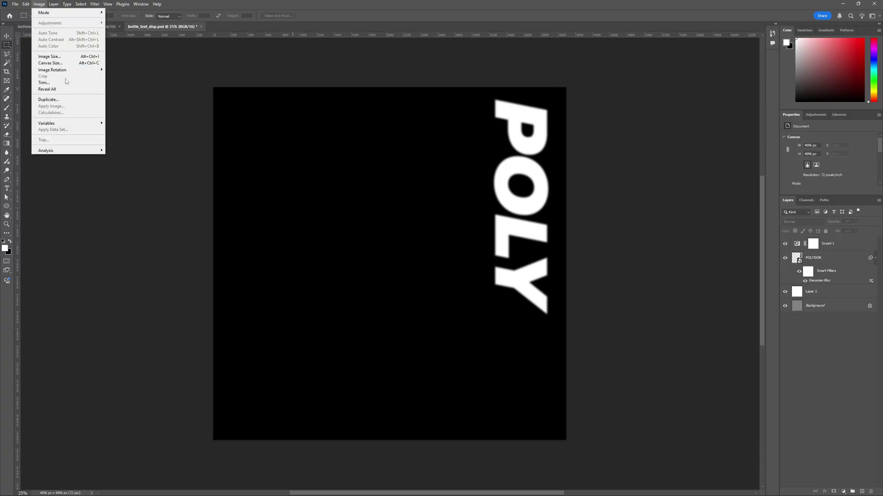
click(59, 59)
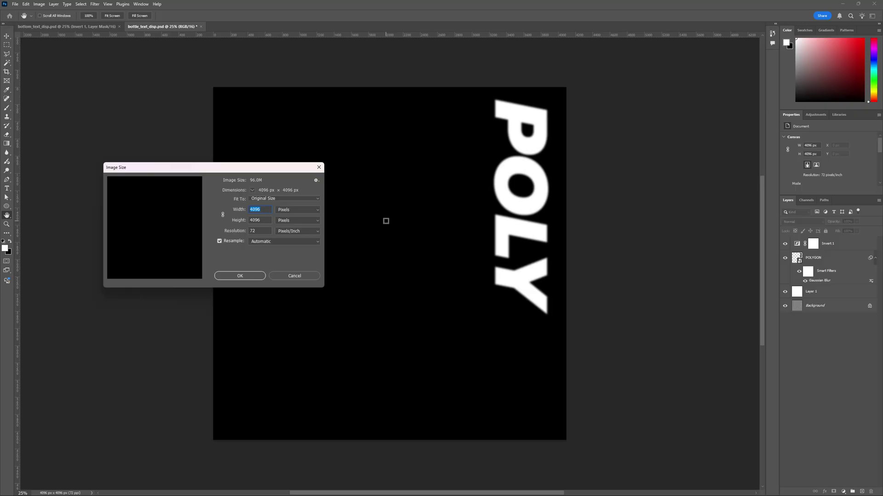
drag(271, 169, 260, 211)
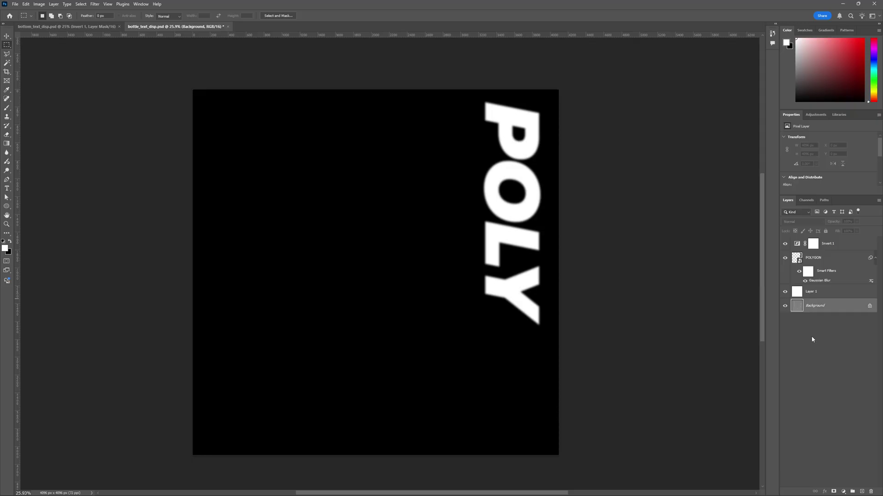
Hide Invert 1 and the upper layers to reveal the UV grid
click(784, 244)
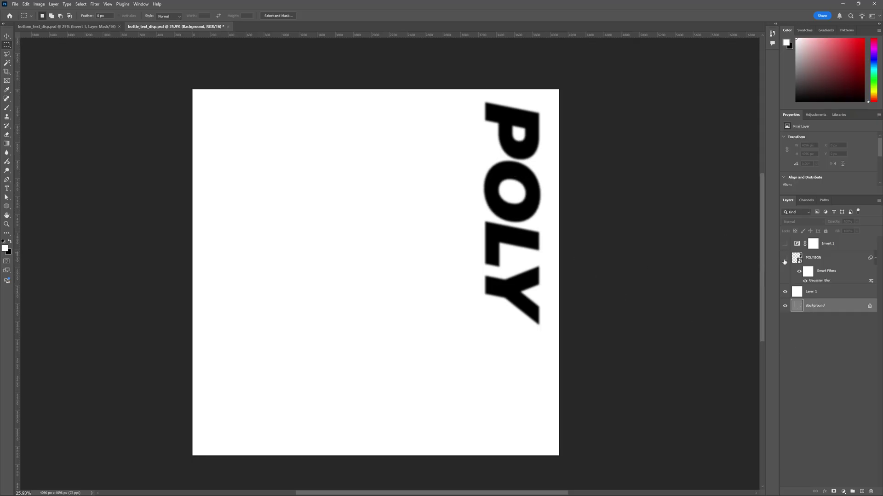
click(785, 258)
click(785, 291)
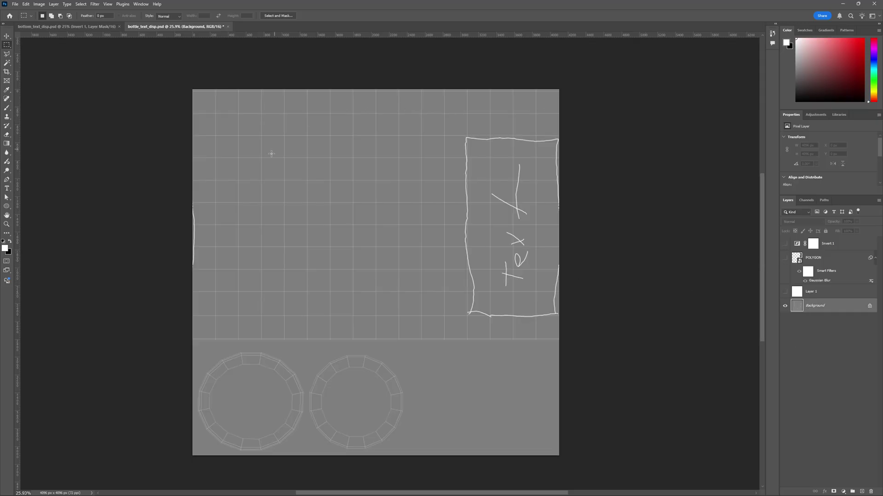
alt+scroll(556, 150, up, 2)
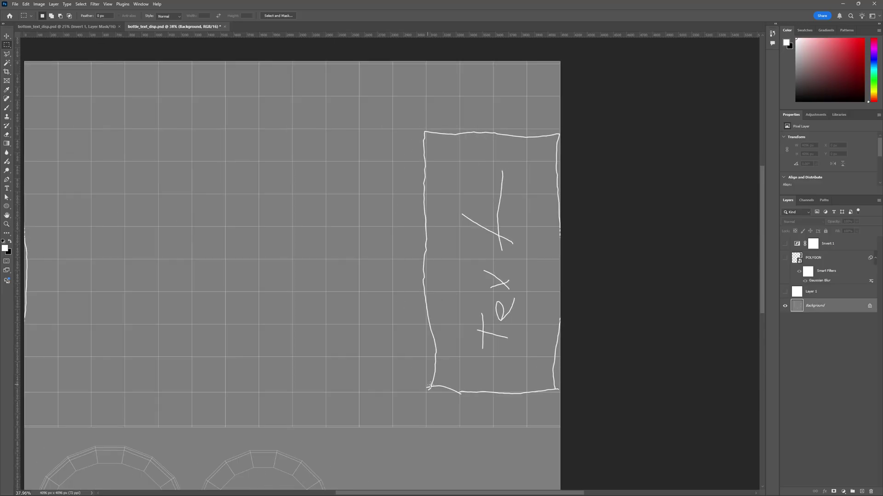
Show the POLYGON text layer, check its Gaussian Blur without changes, and disable the blur filter
click(786, 259)
click(823, 258)
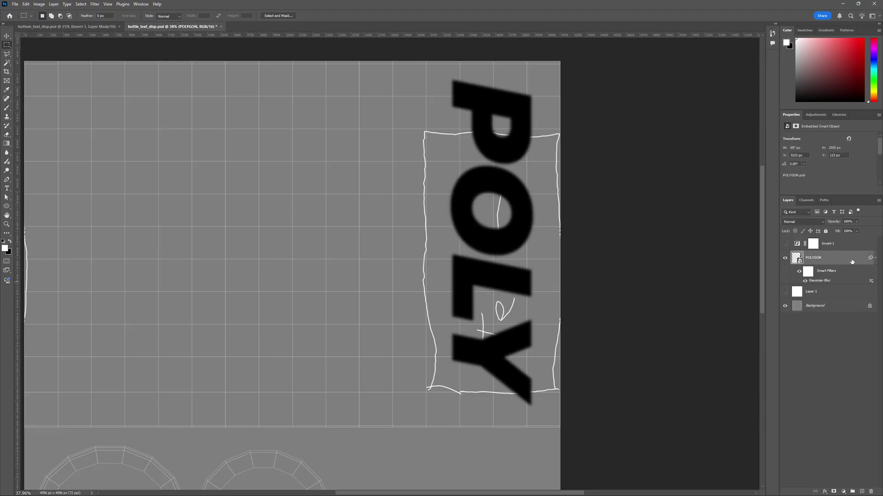
double_click(820, 282)
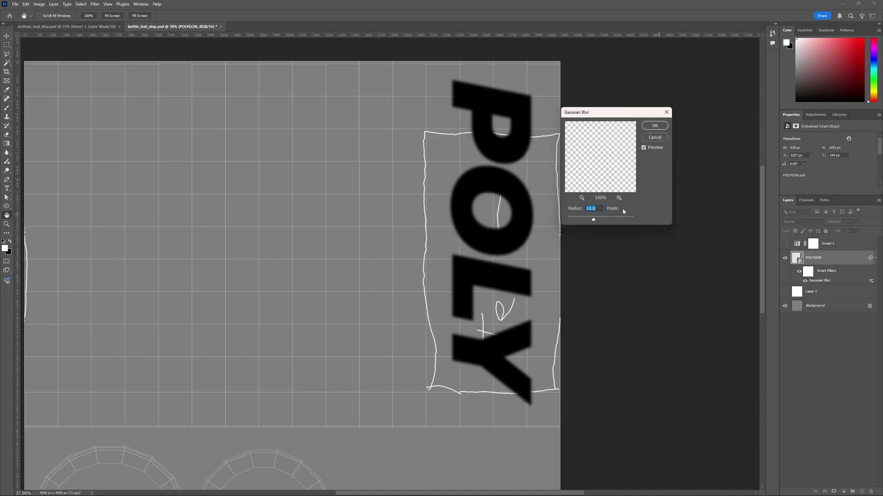
click(655, 139)
click(805, 282)
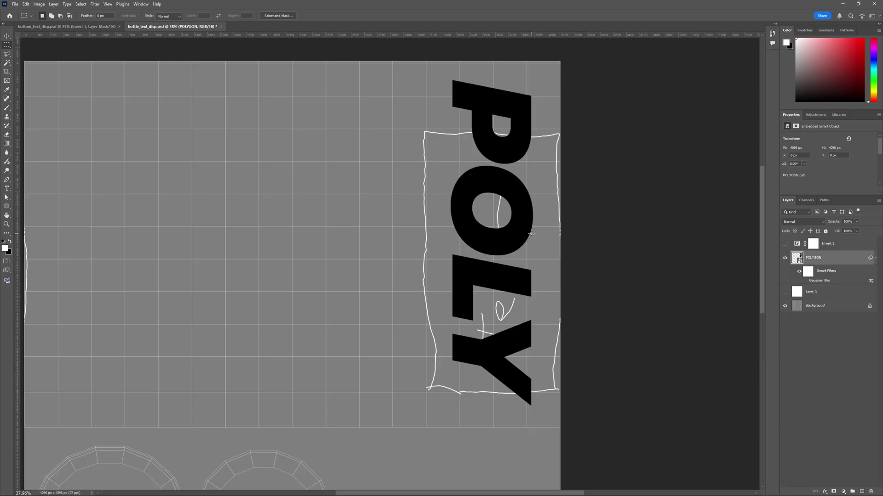
Re-enable the Gaussian Blur, and turn Layer 1 and the Invert 1 adjustment back on
click(806, 282)
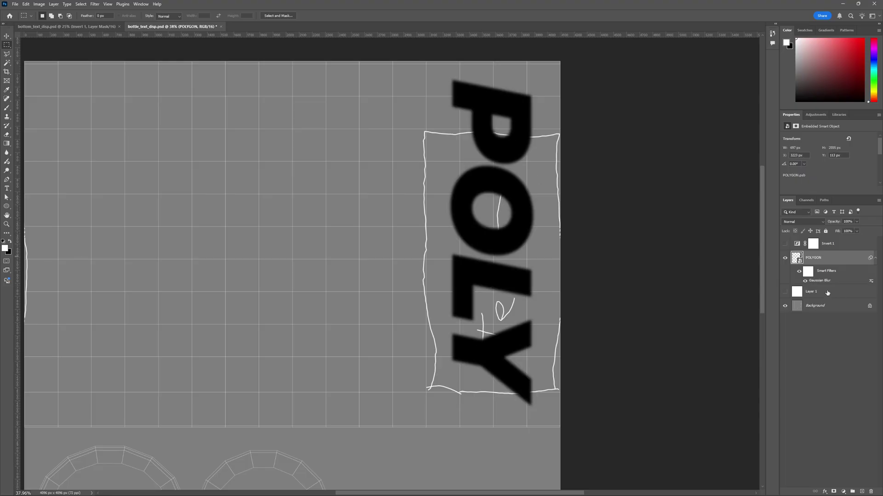
click(875, 259)
click(785, 272)
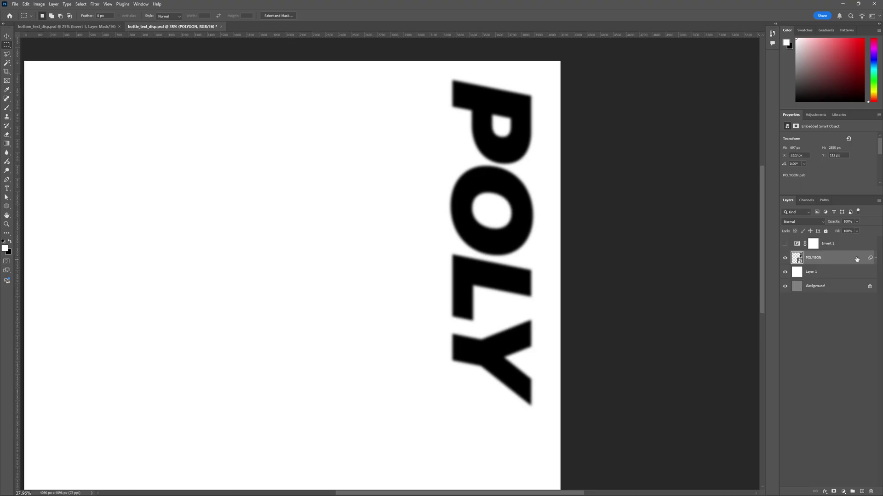
click(785, 244)
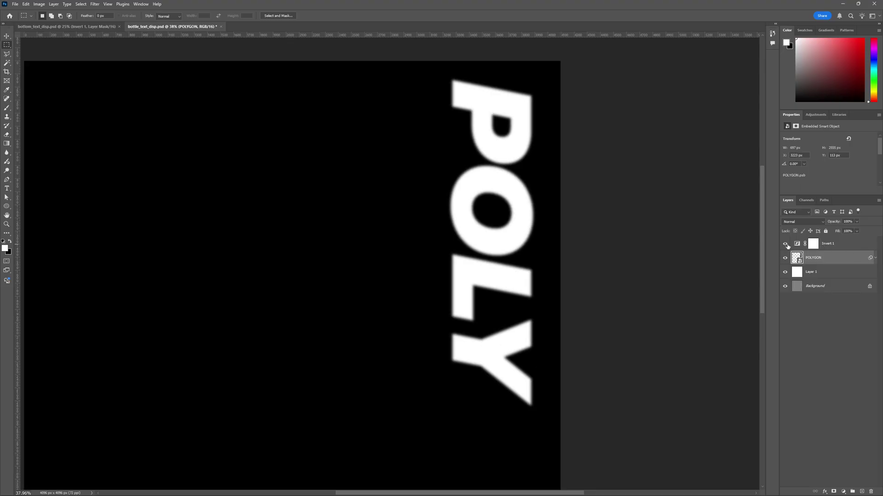
Select Invert 1's adjustment thumbnail and zoom and pan across the white-on-black POLY text
click(838, 248)
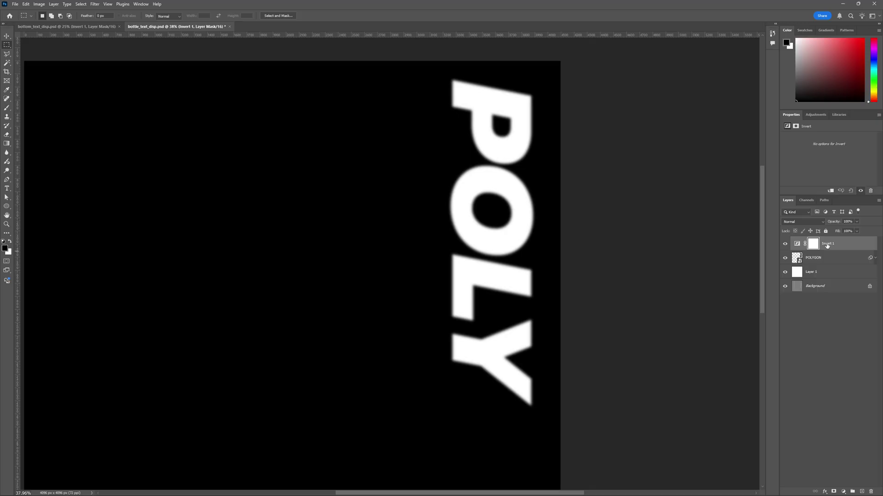
click(797, 244)
alt+scroll(560, 215, down, 2)
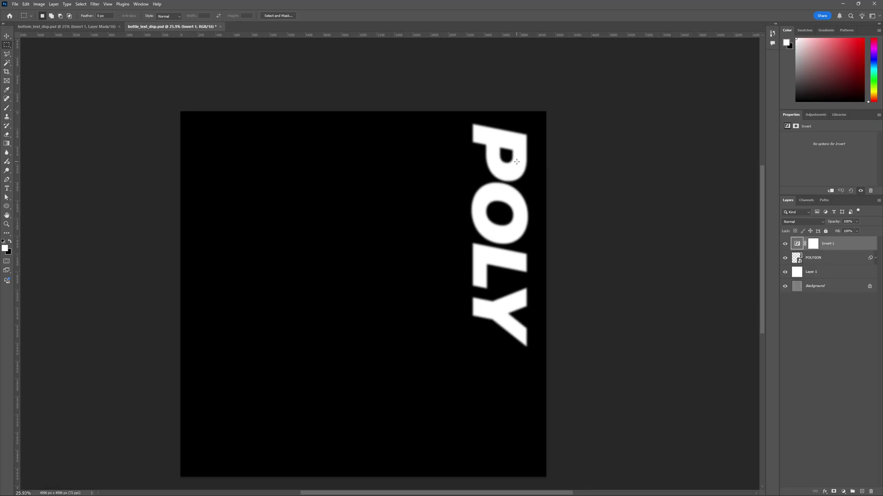
alt+scroll(522, 164, up, 5)
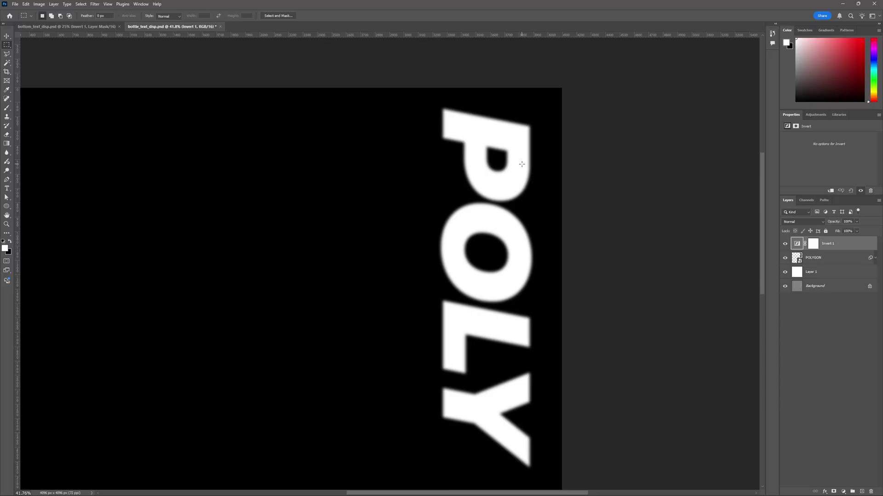
drag(520, 267, 488, 221)
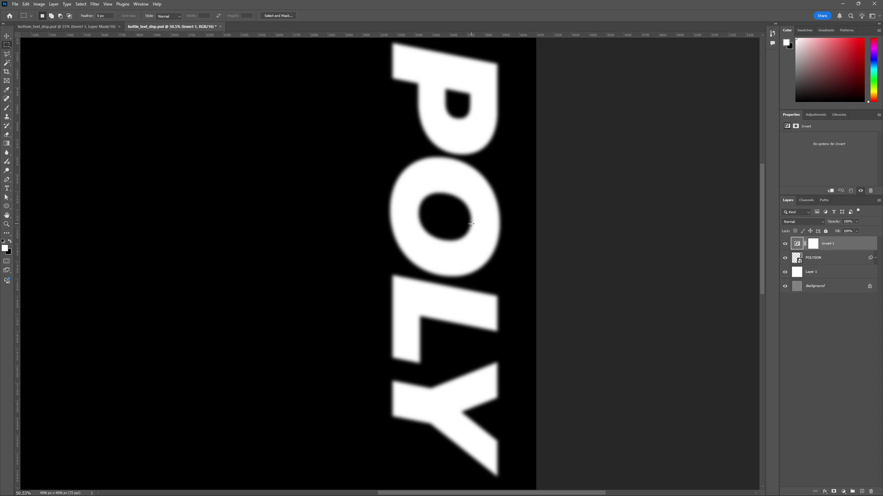
alt+scroll(510, 244, down, 5)
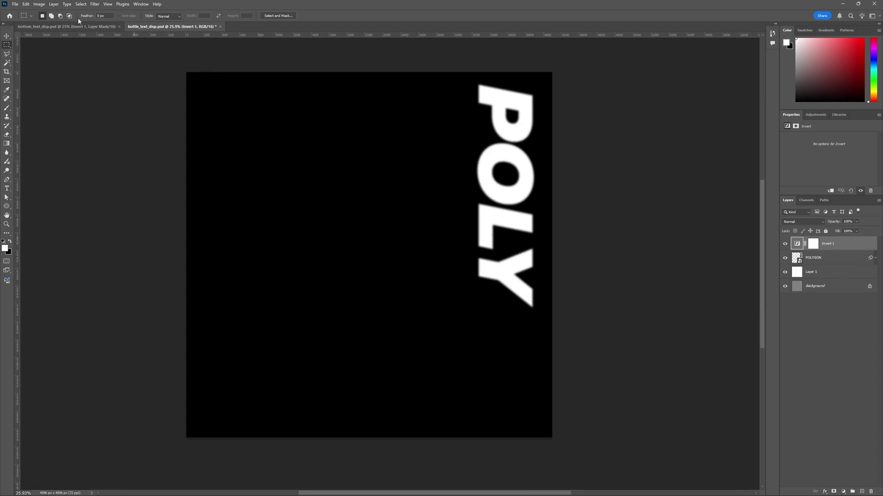
Save the POLY text map with Save As in Photoshop (*.PSD) format
click(15, 5)
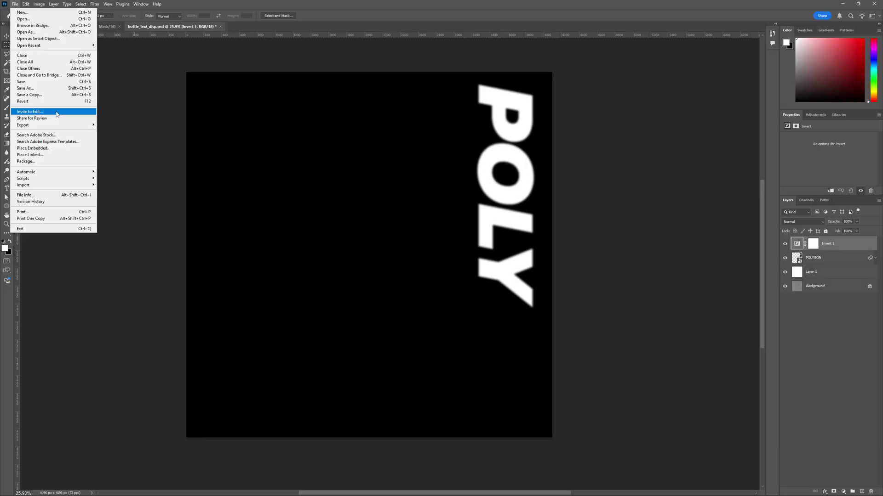
click(41, 88)
click(212, 394)
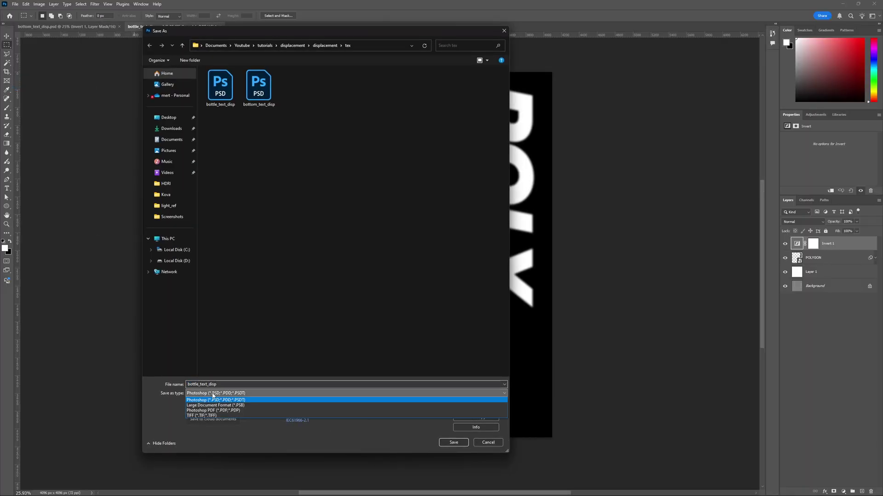
click(213, 395)
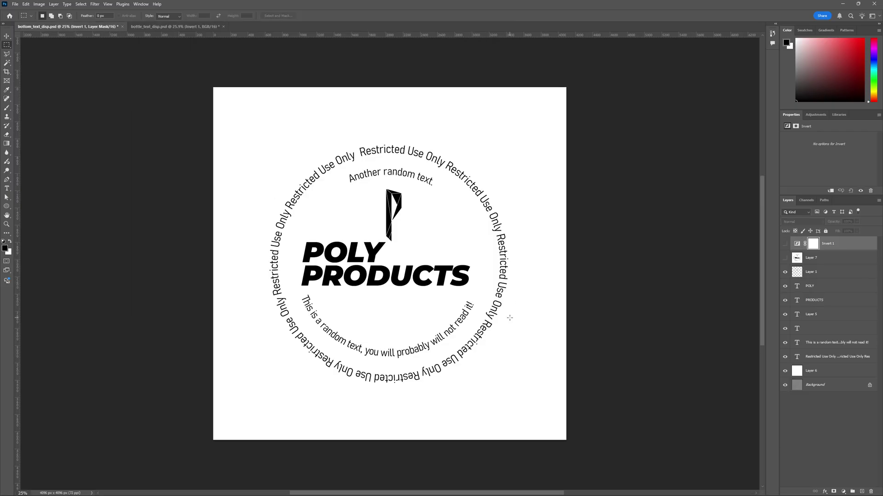
Check the logo layers, then select all, copy merged, and paste it as a new layer
click(822, 357)
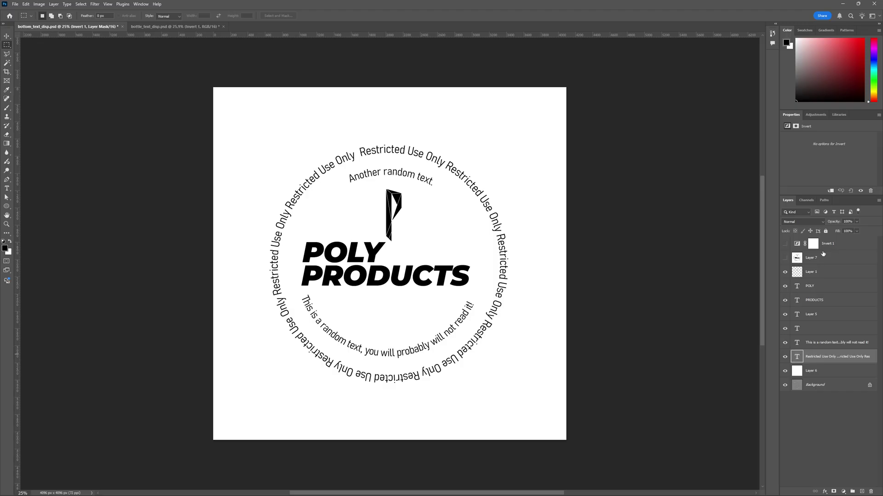
click(785, 273)
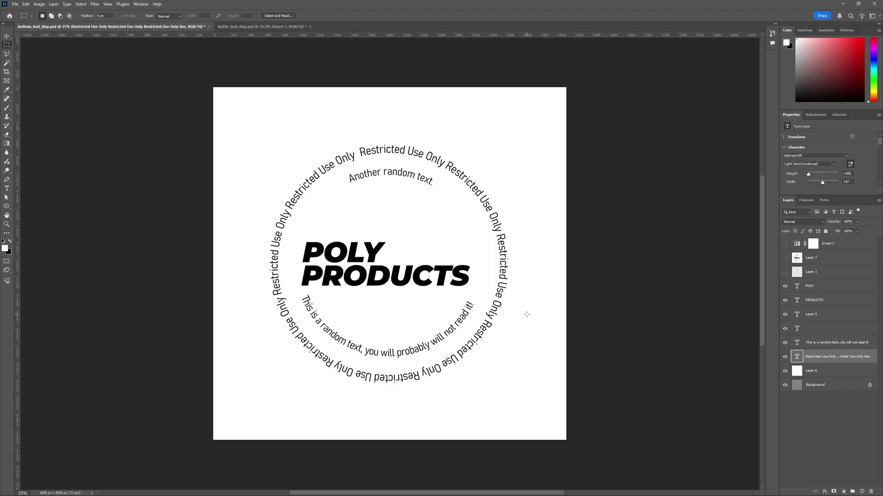
click(785, 273)
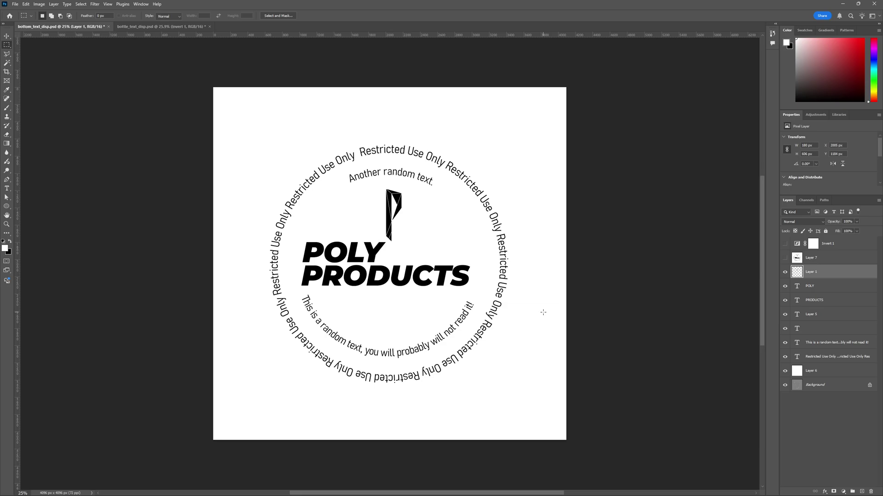
key(ctrl+a)
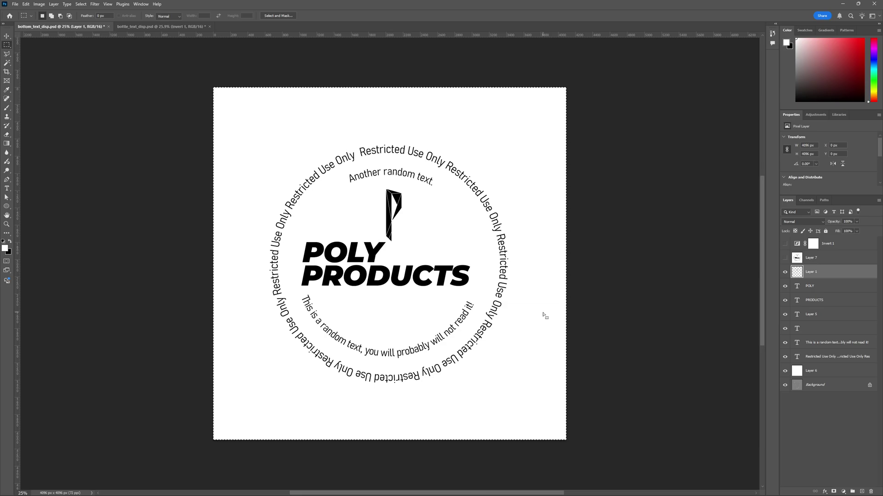
key(ctrl+shift+c)
key(ctrl+v)
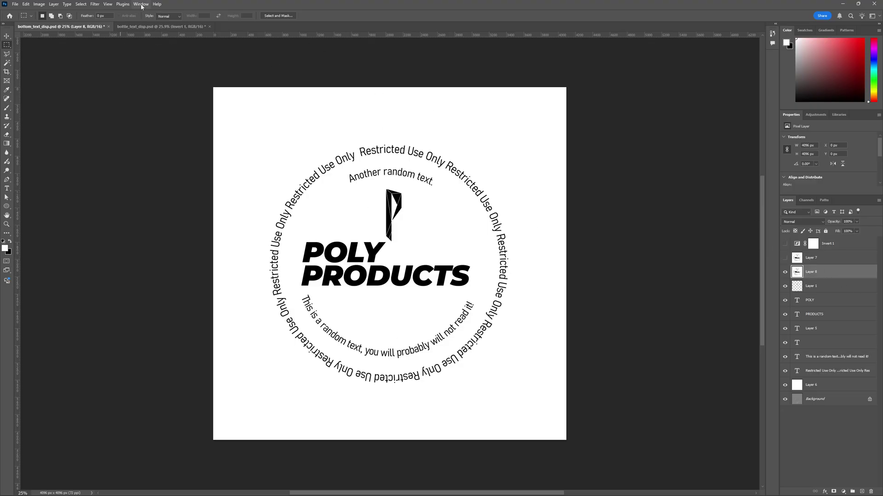
Apply a radius 5 Gaussian Blur to the merged copy and re-enable Invert 1
click(108, 4)
mouse_move(95, 4)
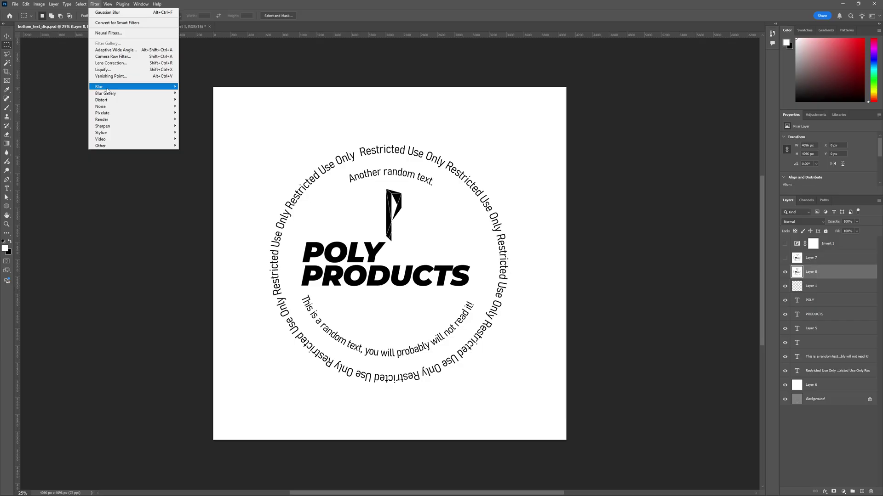
mouse_move(120, 87)
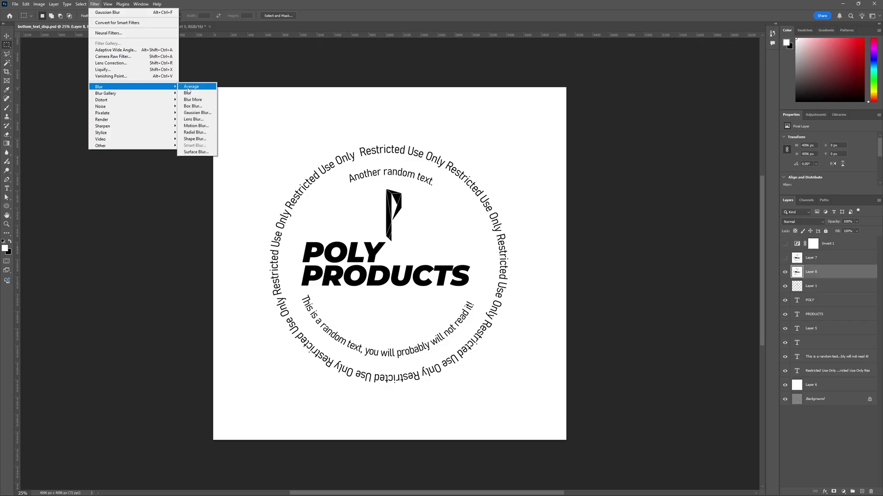
click(198, 114)
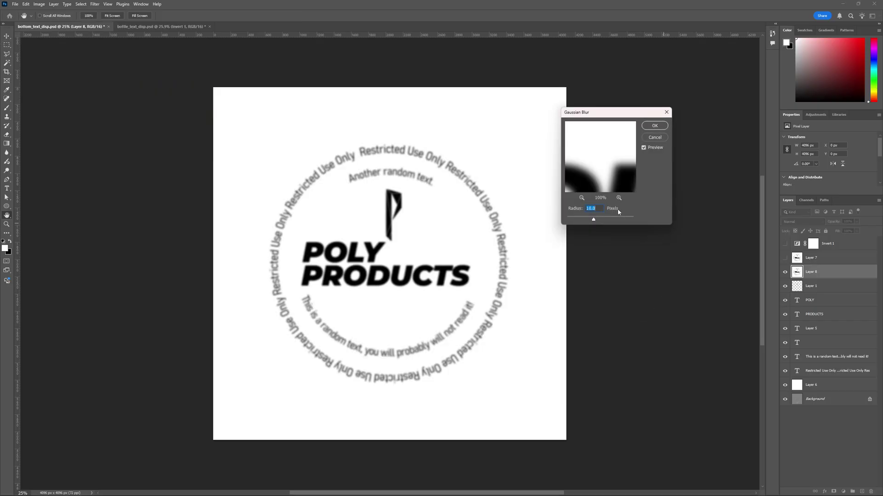
click(653, 127)
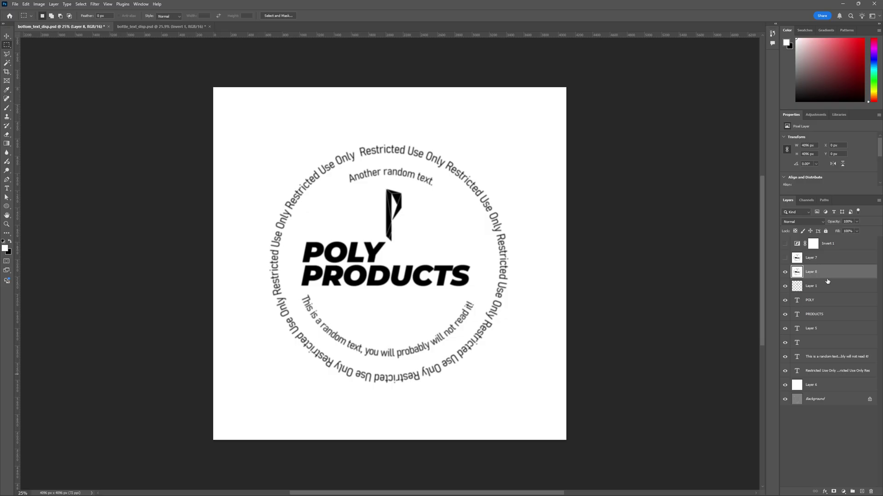
click(842, 247)
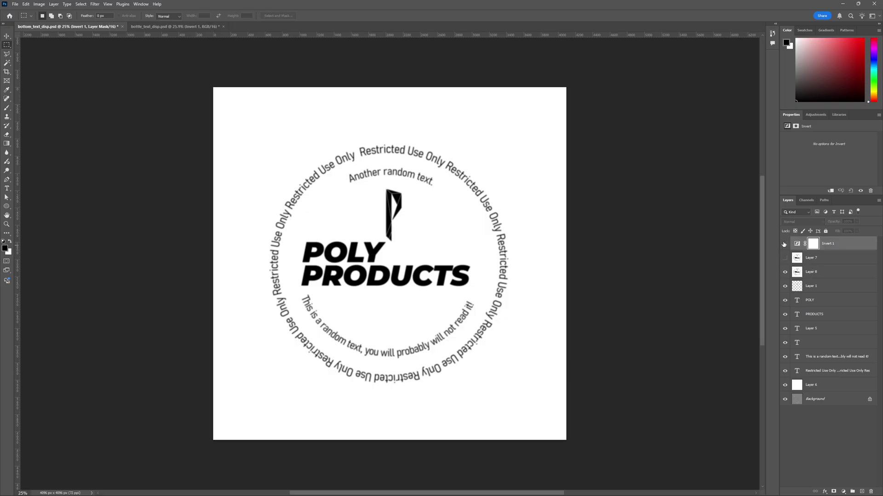
click(785, 245)
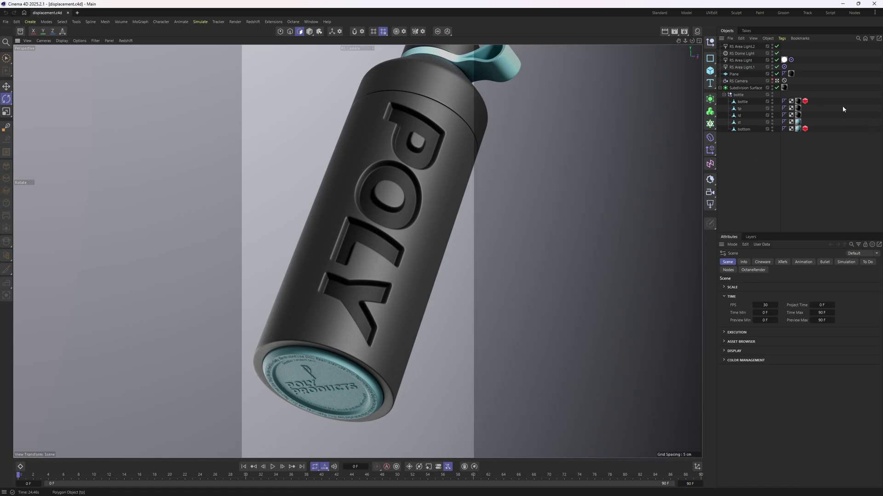
Delete the two red tags, then open the bottle's bottle_disp material and the Material Manager
drag(840, 79, 801, 152)
key(Delete)
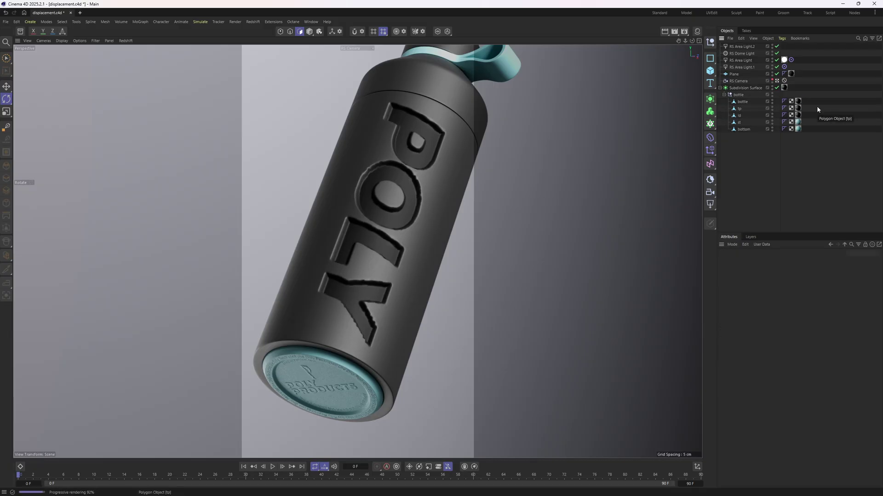
click(742, 102)
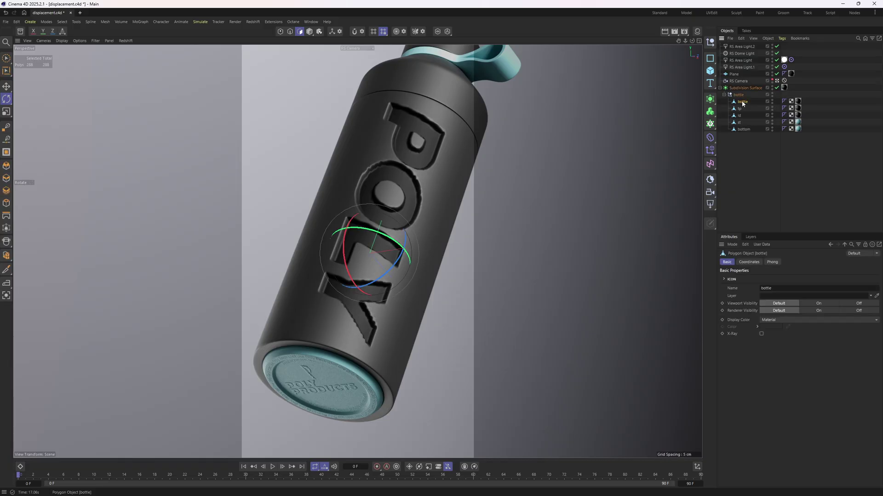
double_click(799, 104)
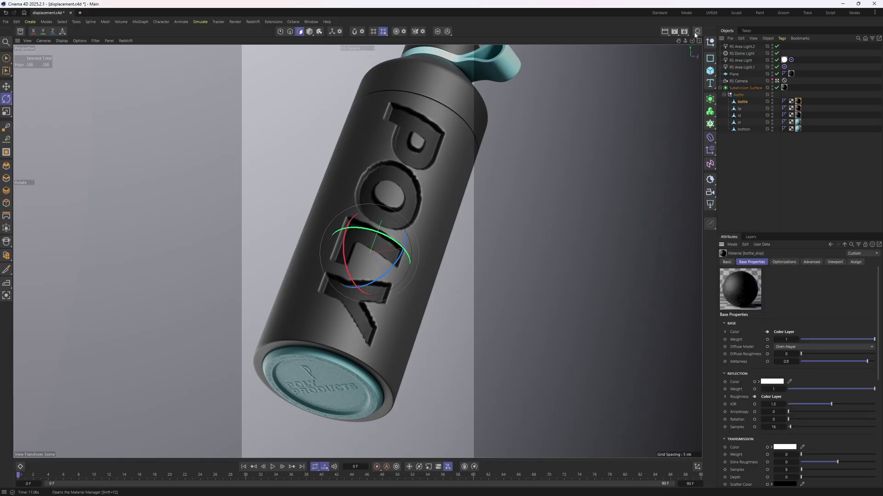
click(695, 33)
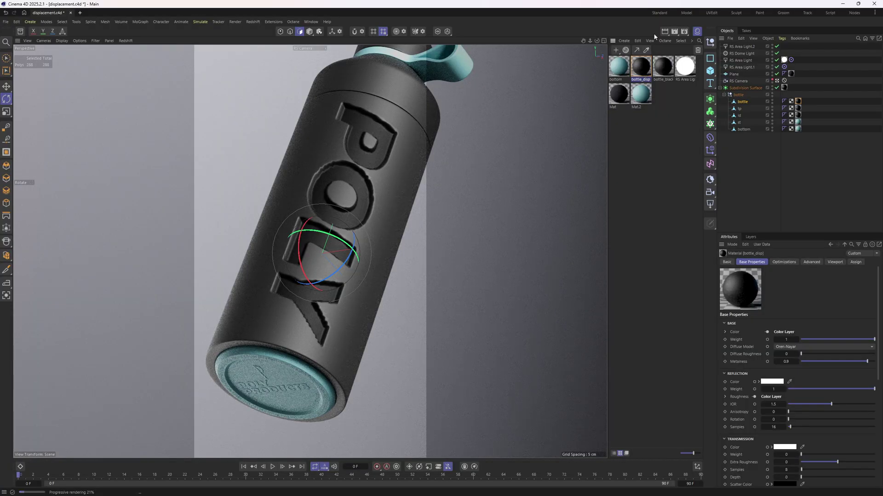
In bottle_disp's node graph, delete the Texture and Displacement nodes
double_click(643, 69)
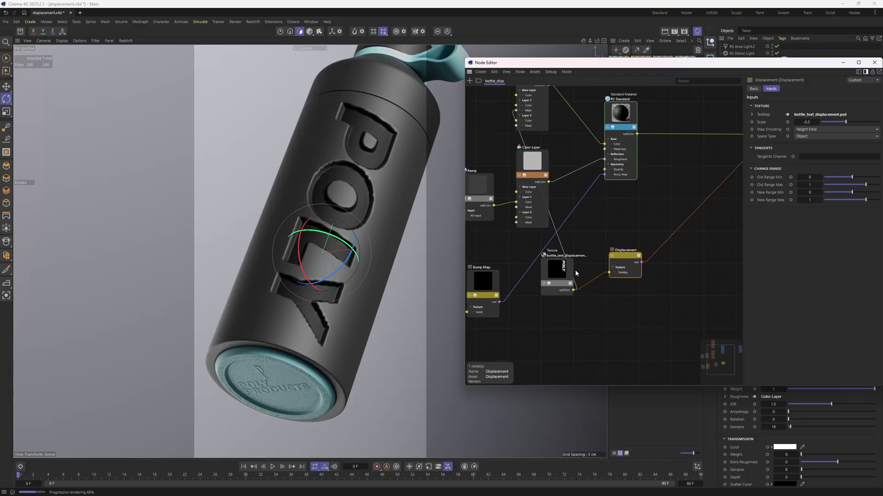
click(557, 270)
drag(557, 270, 673, 280)
shift+click(623, 259)
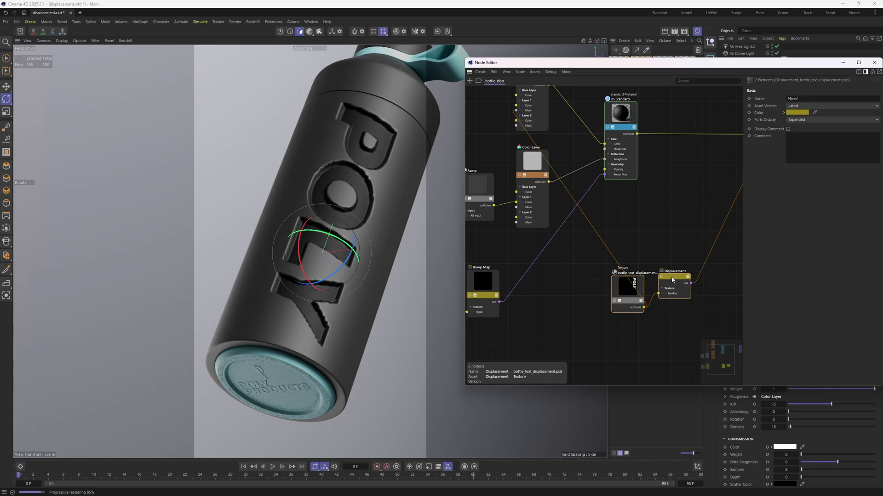
scroll(616, 161, up, 3)
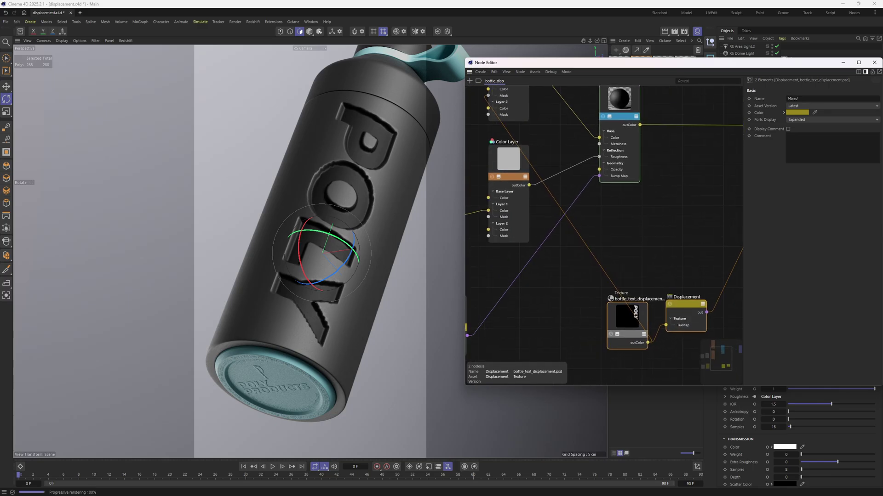
scroll(535, 170, down, 2)
click(535, 170)
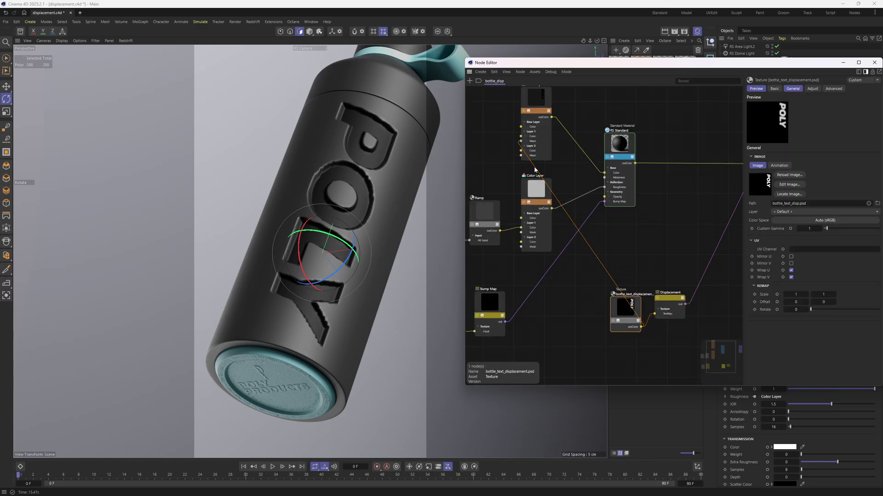
click(543, 118)
scroll(543, 117, up, 2)
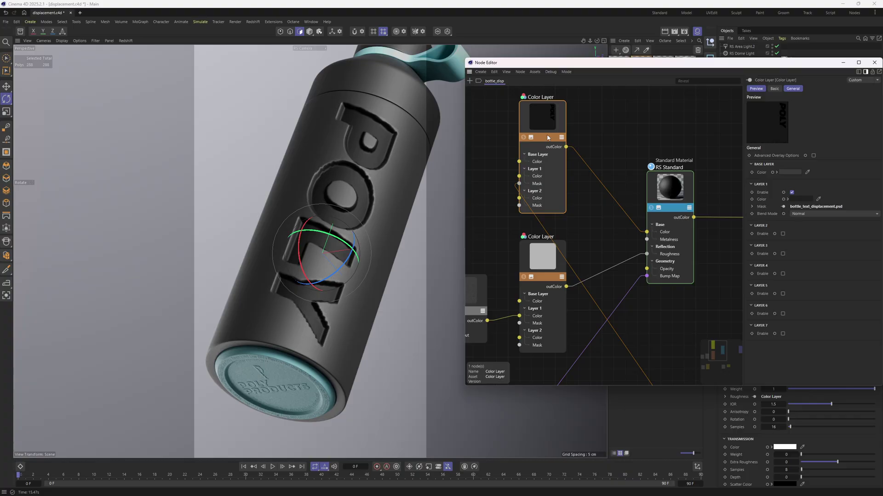
scroll(620, 245, down, 3)
drag(581, 289, 647, 330)
key(Delete)
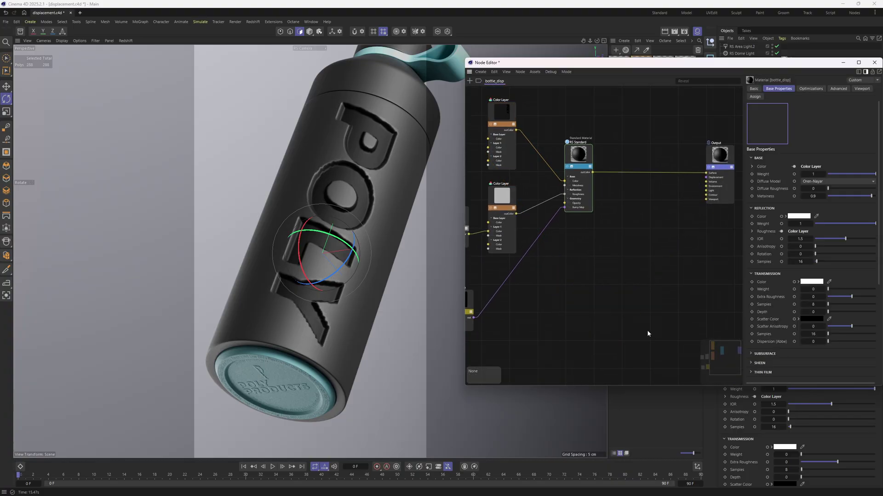
Disable Layer 1 in the top Color Layer node, then close the node graph
scroll(545, 179, up, 3)
click(540, 165)
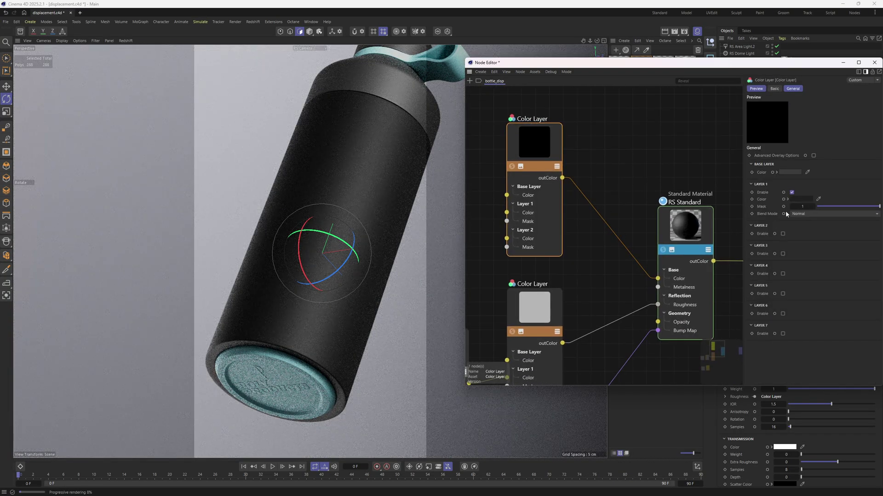
click(790, 193)
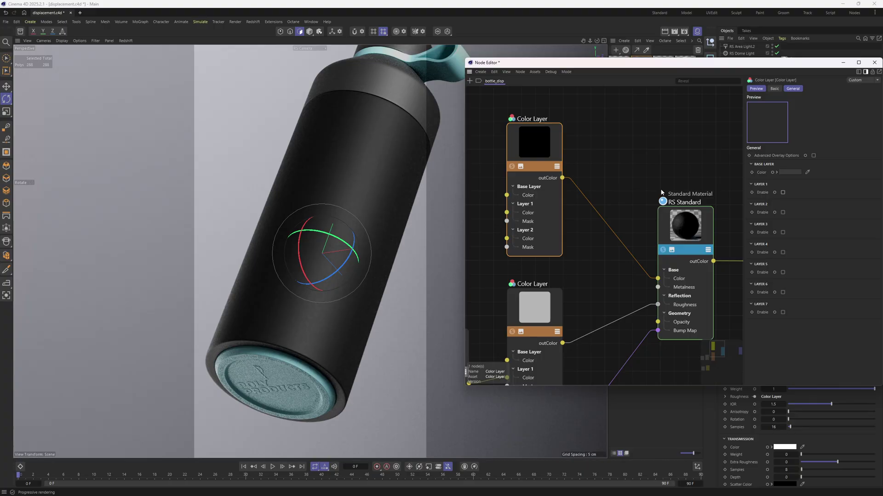
key(h)
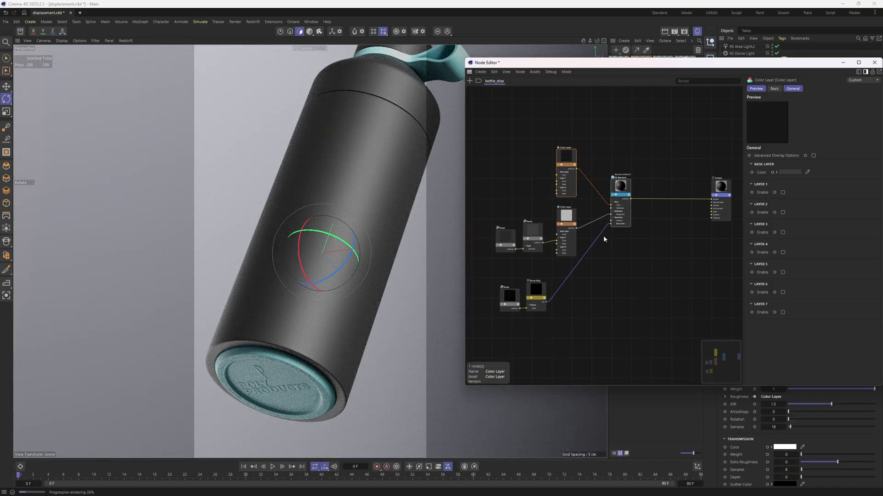
click(874, 64)
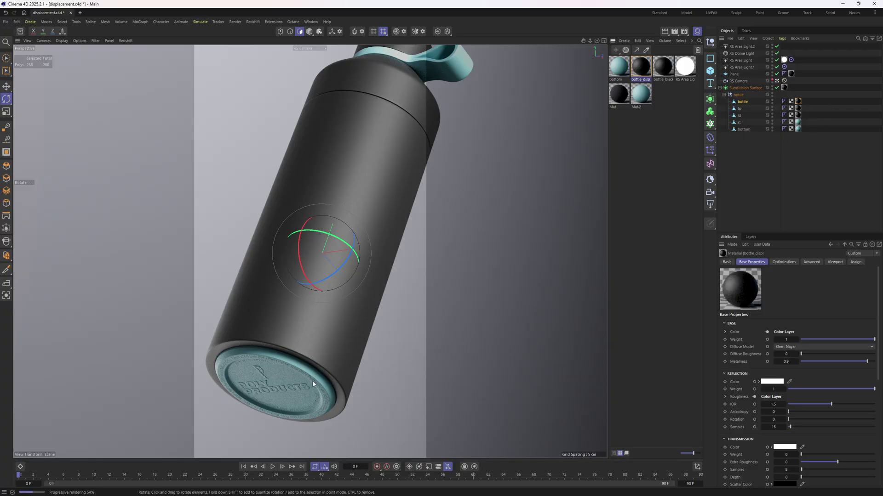
Delete the Texture and Displacement nodes from the bottom object's material graph
click(741, 130)
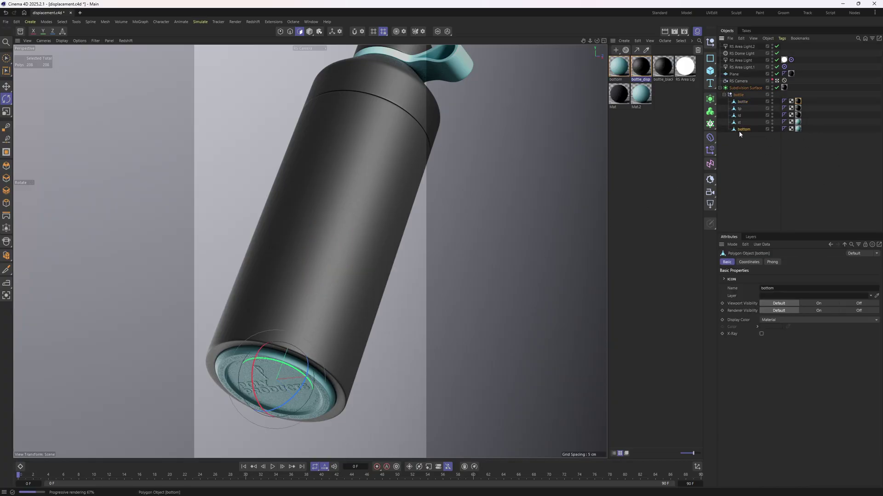
double_click(798, 130)
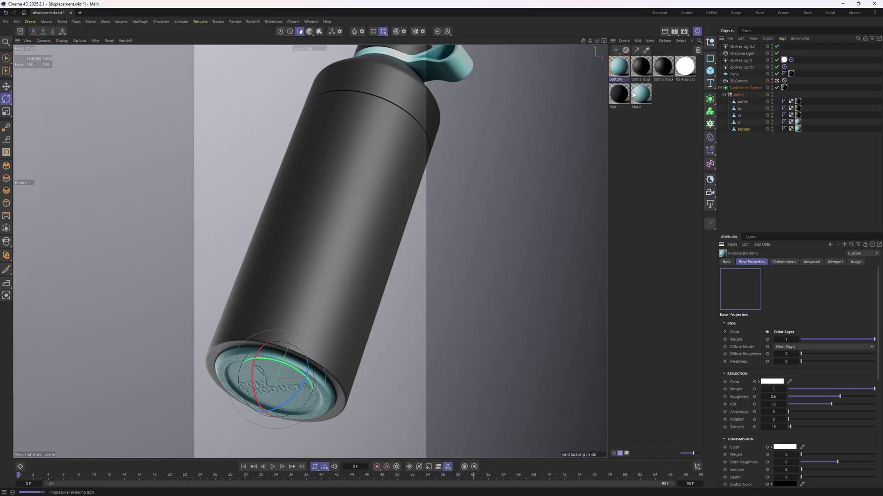
double_click(619, 71)
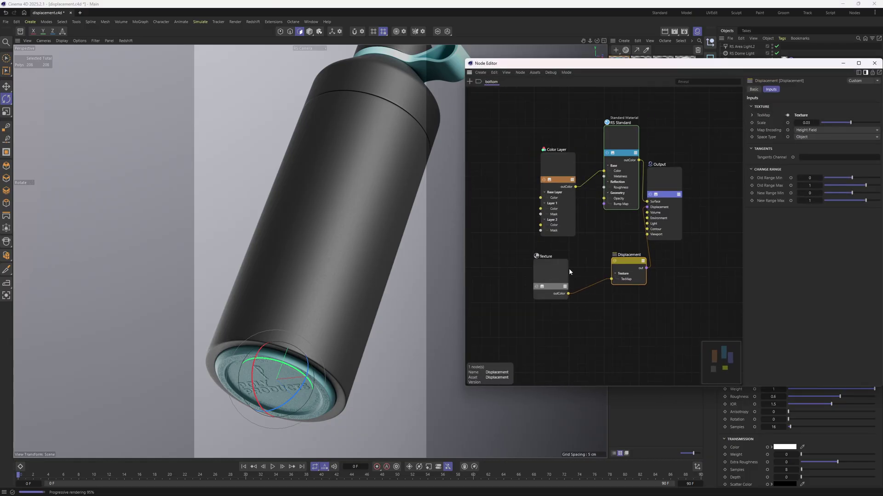
shift+drag(556, 272, 586, 266)
key(Delete)
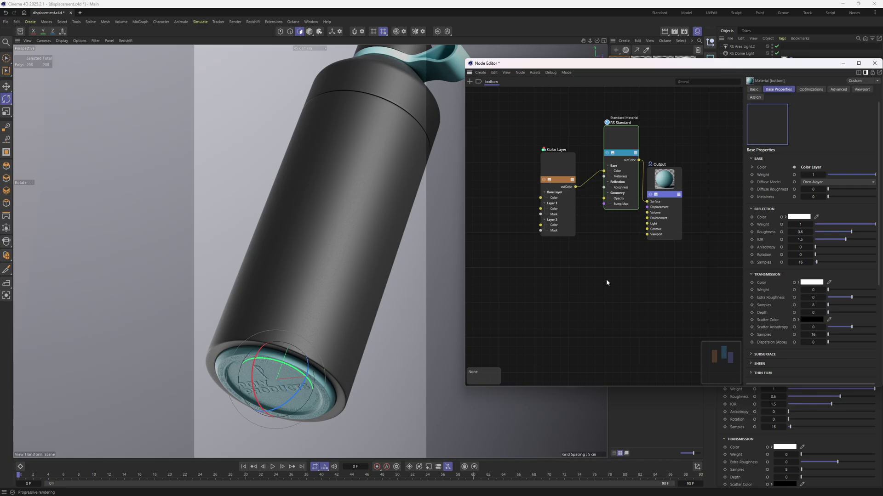
drag(727, 66, 591, 144)
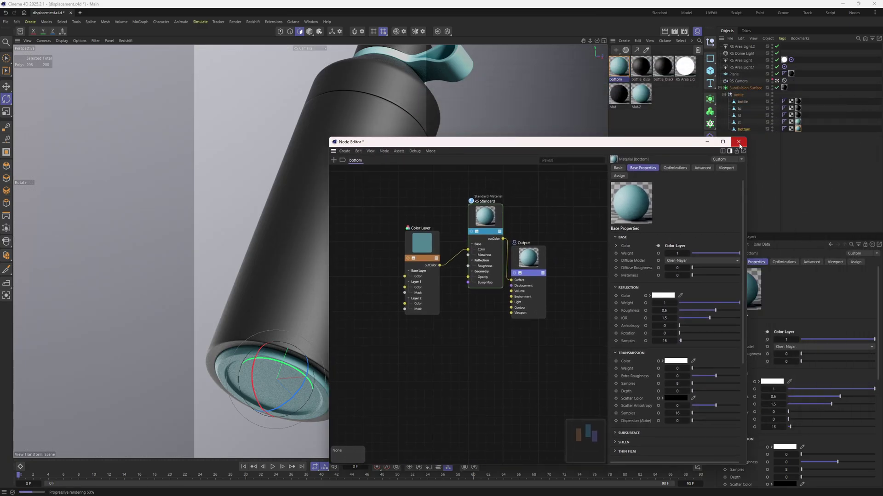
click(738, 142)
click(126, 40)
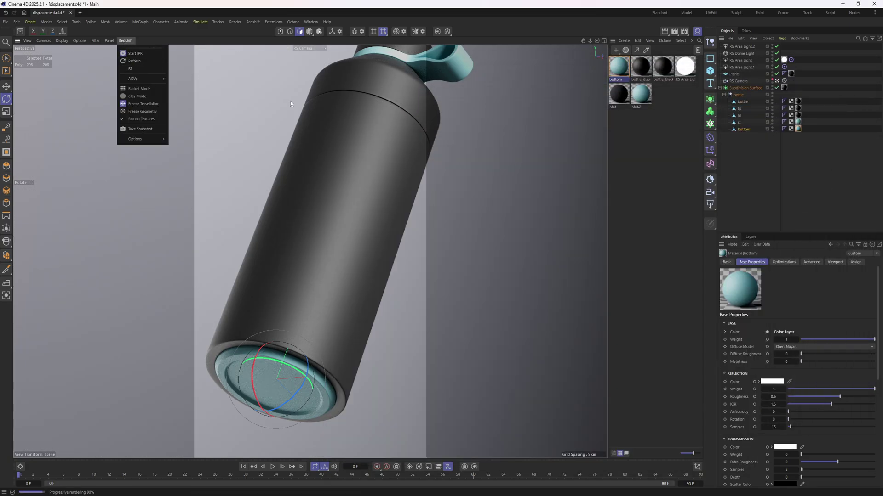
Open the bottle_disp material's node graph and expand the Node Editor to fill the screen
click(798, 102)
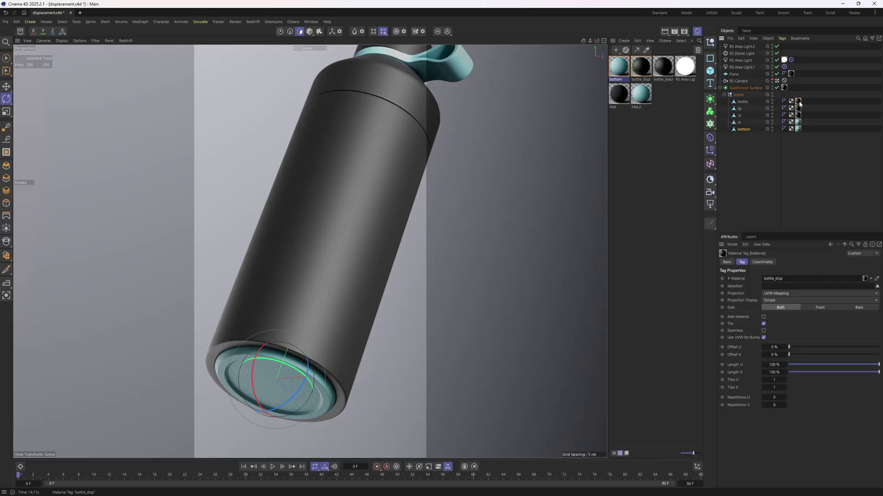
click(761, 102)
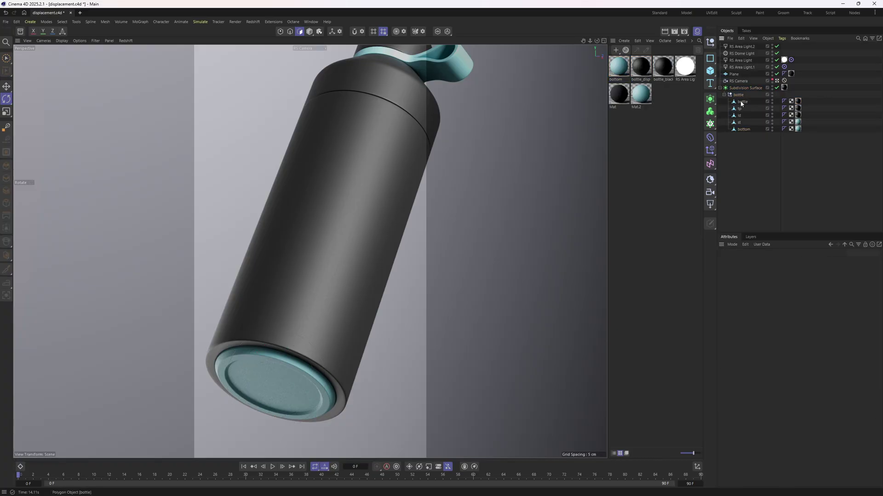
click(797, 101)
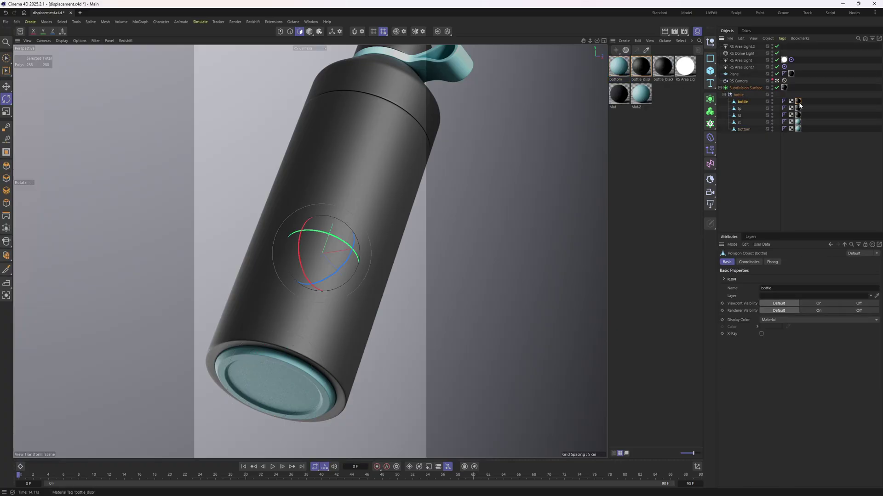
double_click(640, 76)
middle_drag(540, 216, 576, 239)
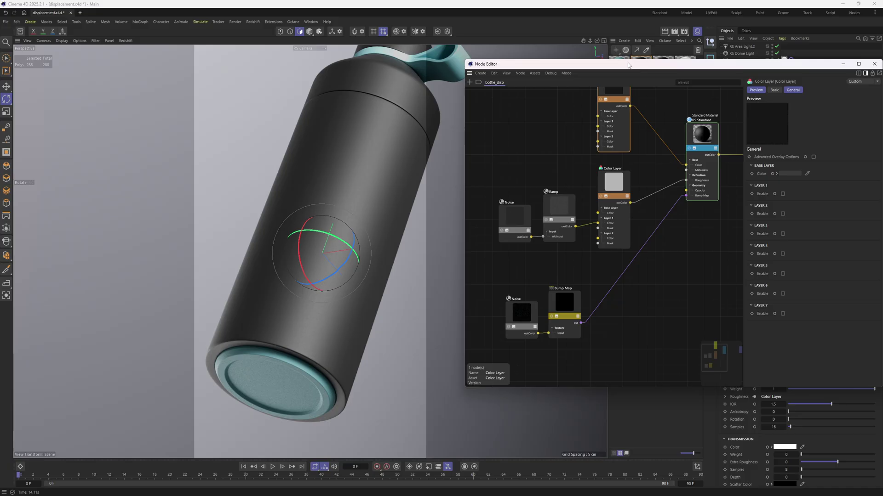
drag(576, 70, 404, 2)
middle_drag(173, 142, 305, 191)
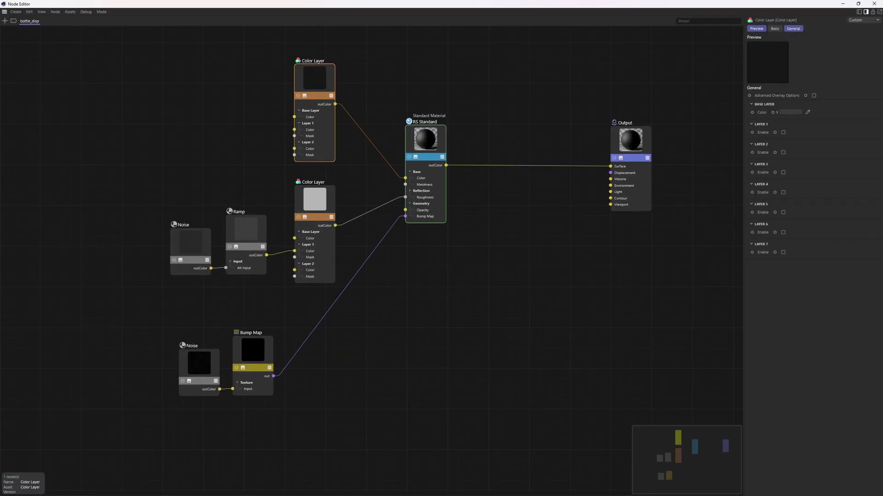
Add a Displacement node and a Texture node from the node search
click(4, 21)
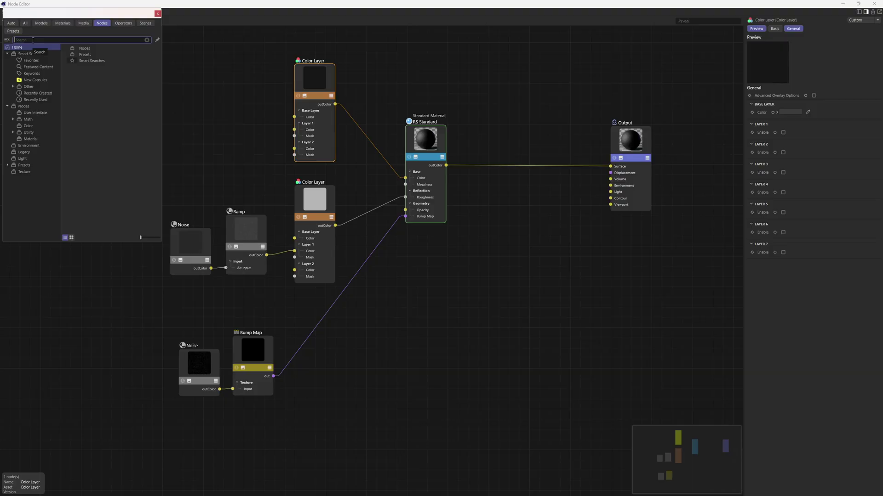
text(disp)
drag(28, 55, 540, 311)
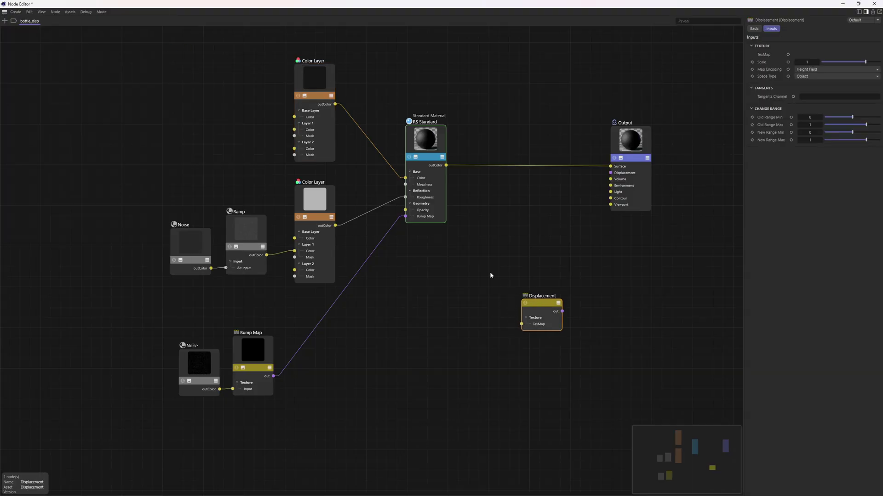
click(5, 20)
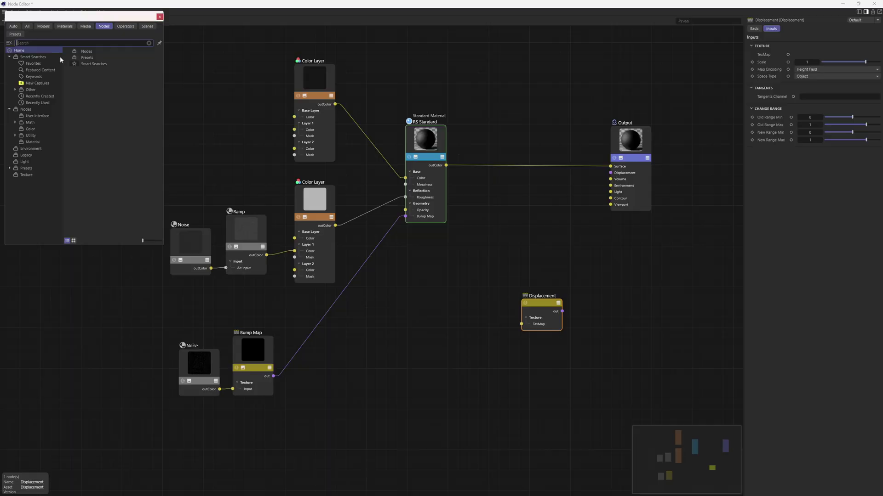
text(textu)
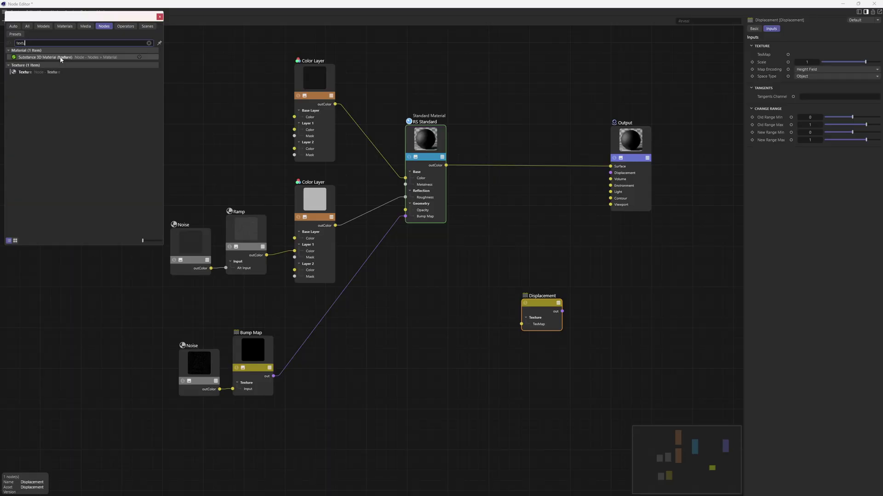
drag(24, 71, 481, 304)
Load the bottle_text_disp image into the Texture node and wire it into Displacement's TexMap
scroll(481, 301, up, 3)
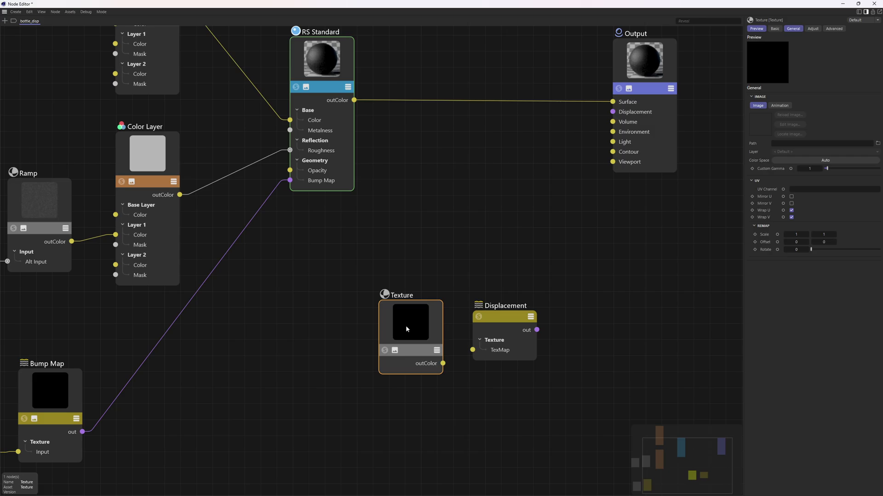
drag(423, 300, 425, 314)
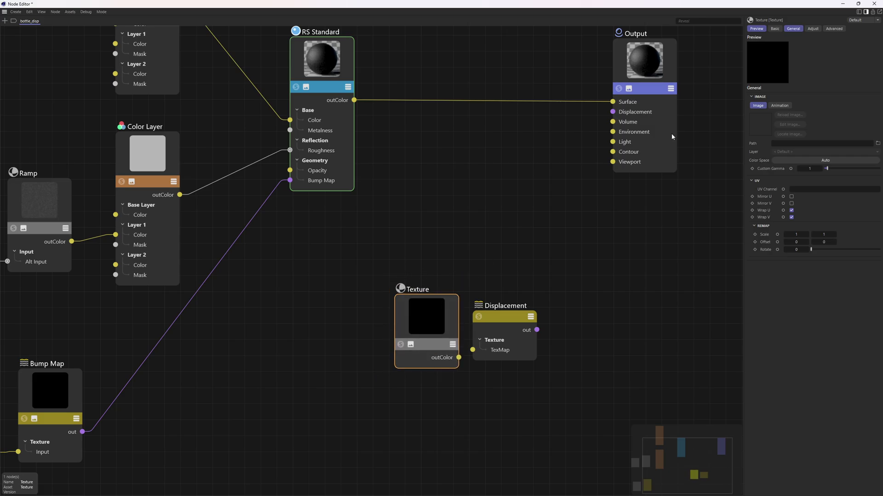
click(877, 144)
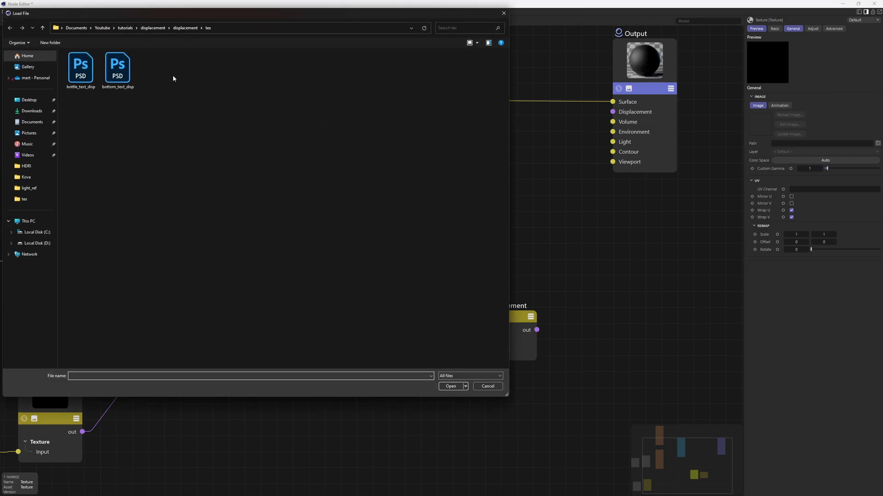
double_click(82, 73)
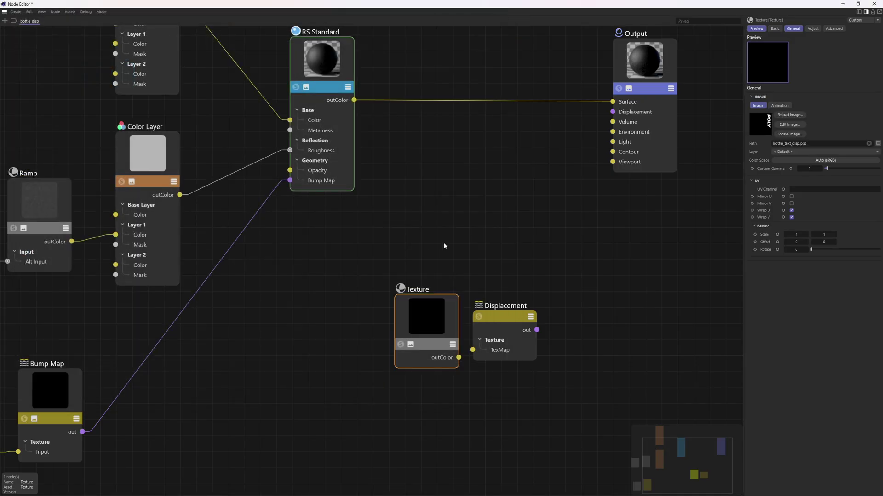
drag(445, 336, 473, 350)
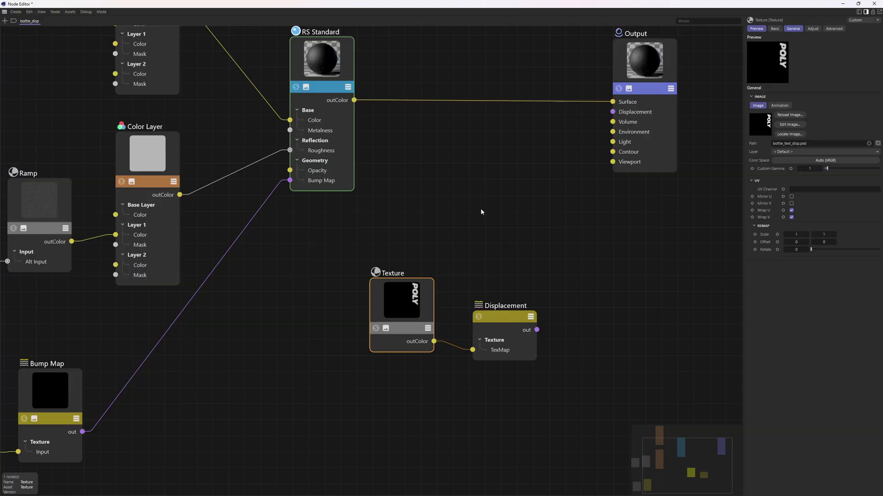
Rearrange the Texture, Displacement, Output and RS Standard nodes and float the Node Editor as a smaller window
middle_drag(481, 208, 481, 215)
drag(427, 337, 432, 344)
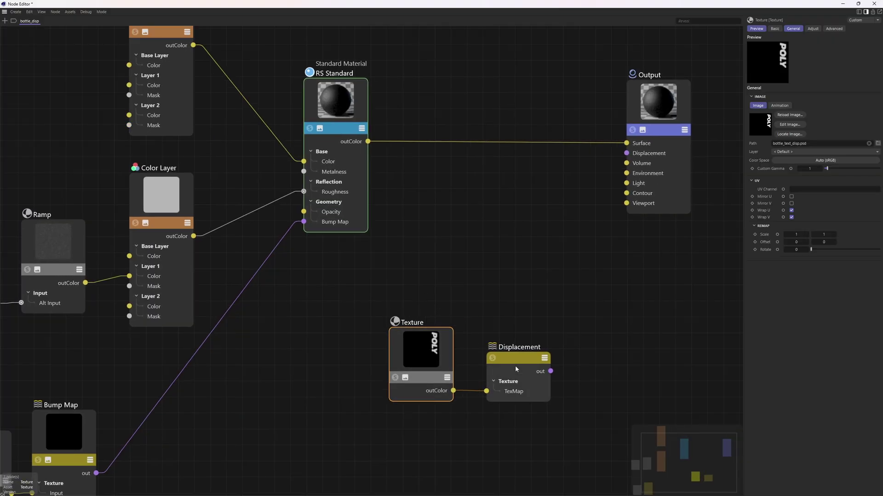
drag(514, 366, 527, 309)
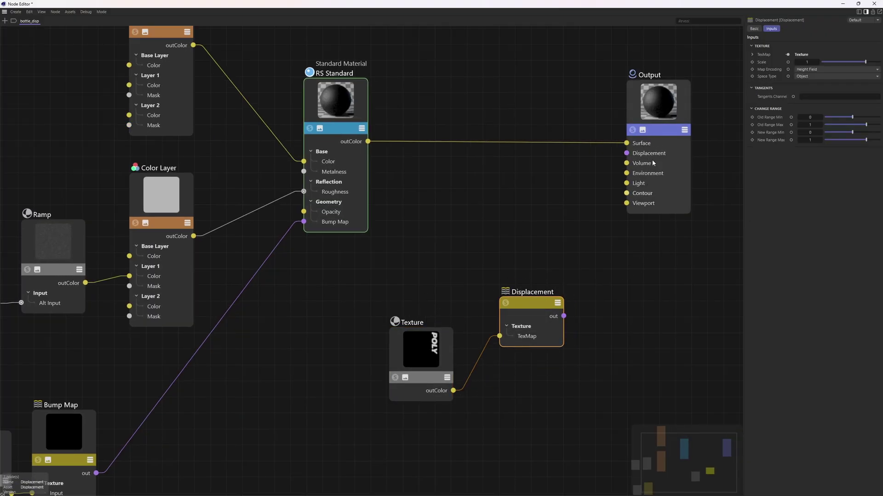
drag(660, 210, 675, 198)
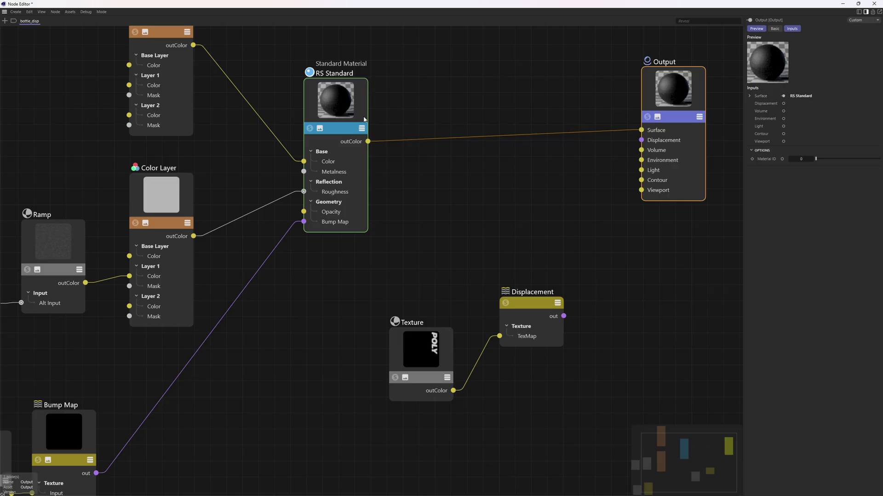
drag(336, 102, 360, 107)
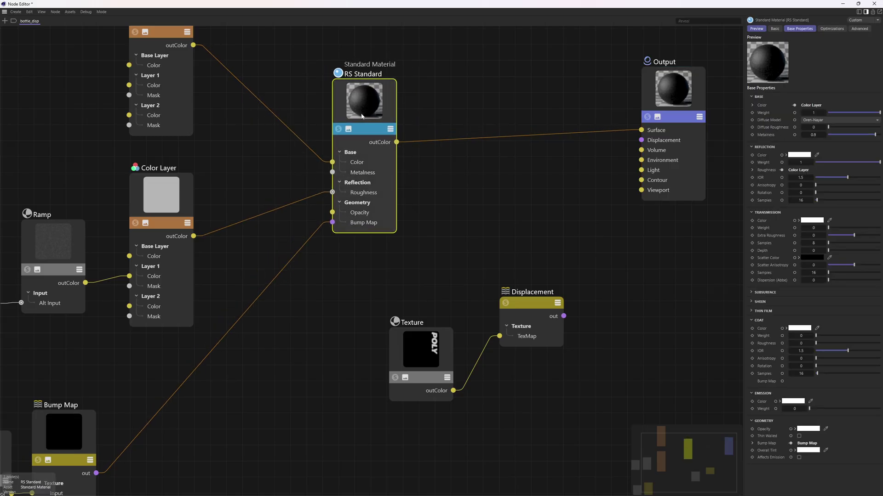
drag(361, 115, 374, 99)
middle_drag(437, 282, 385, 279)
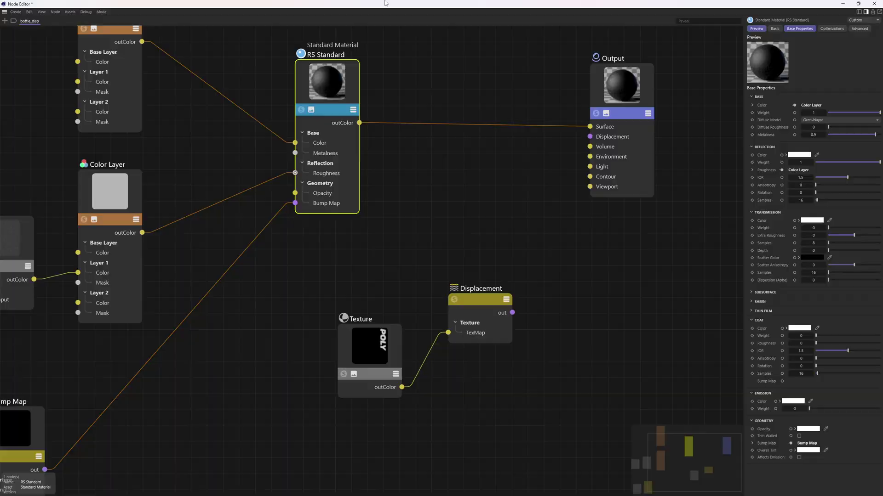
drag(385, 4, 615, 115)
scroll(619, 315, down, 5)
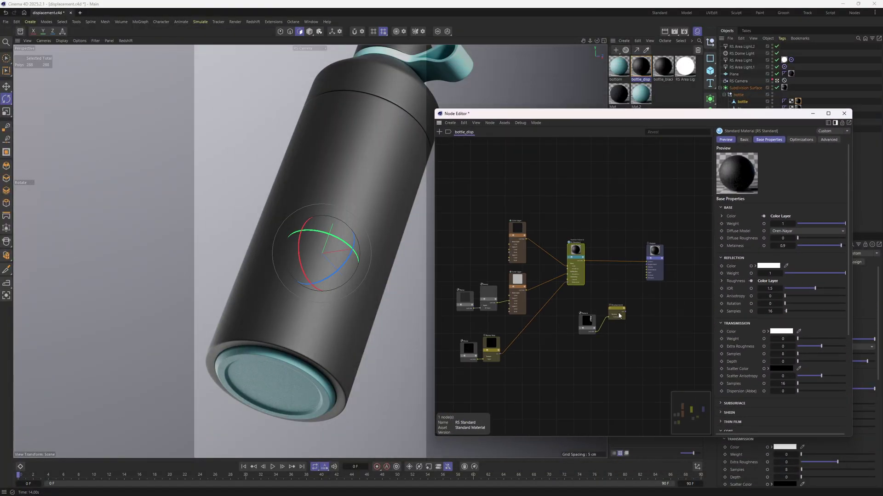
scroll(619, 316, up, 5)
Connect the Displacement node's output to the Output node's Displacement input
drag(551, 355, 602, 237)
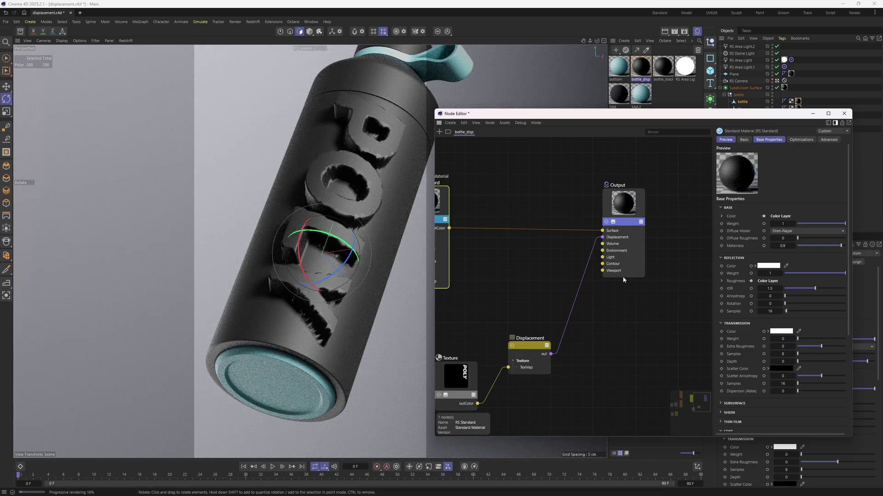
key(h)
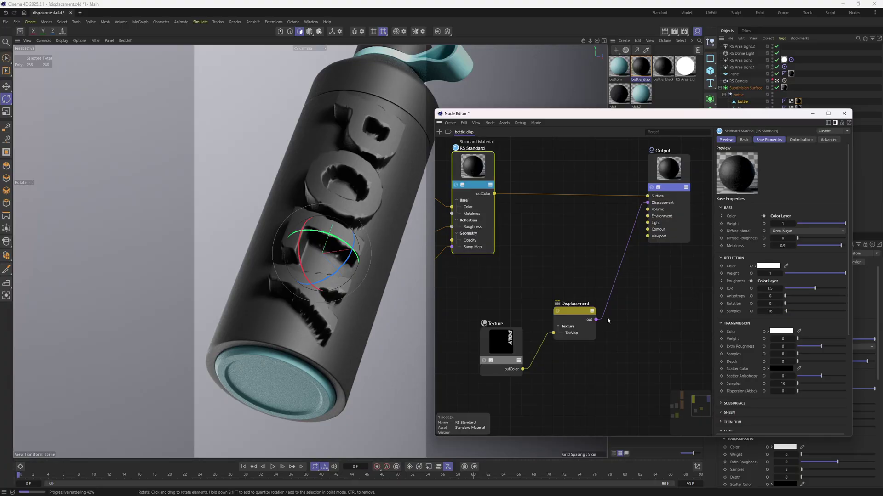
click(648, 338)
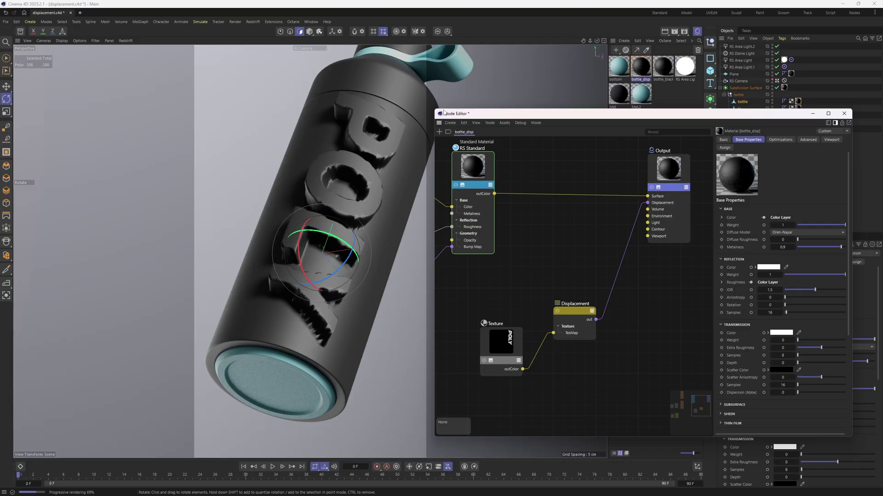
Set the Subdivision Surface's viewport and render subdivision levels to 2
click(814, 115)
click(745, 88)
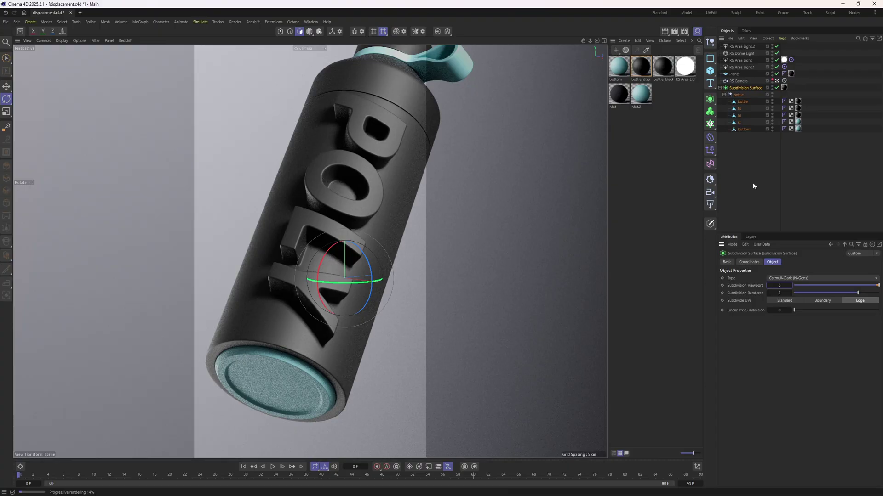
click(768, 286)
click(768, 286)
click(769, 286)
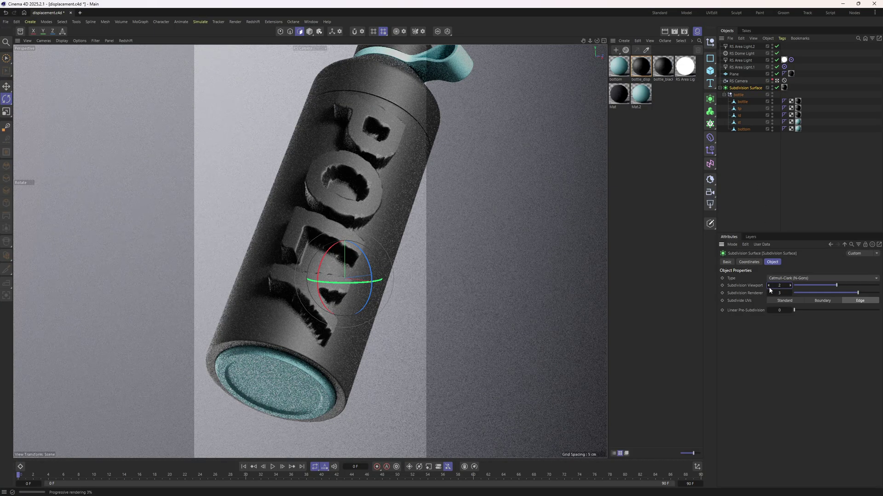
click(769, 293)
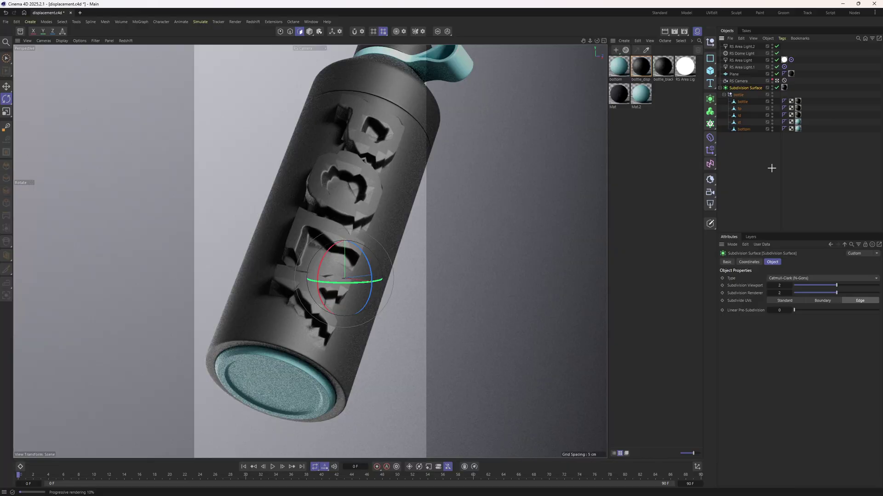
Add an RS Object tag to the bottle with Override, Tessellation and Displacement enabled
click(741, 104)
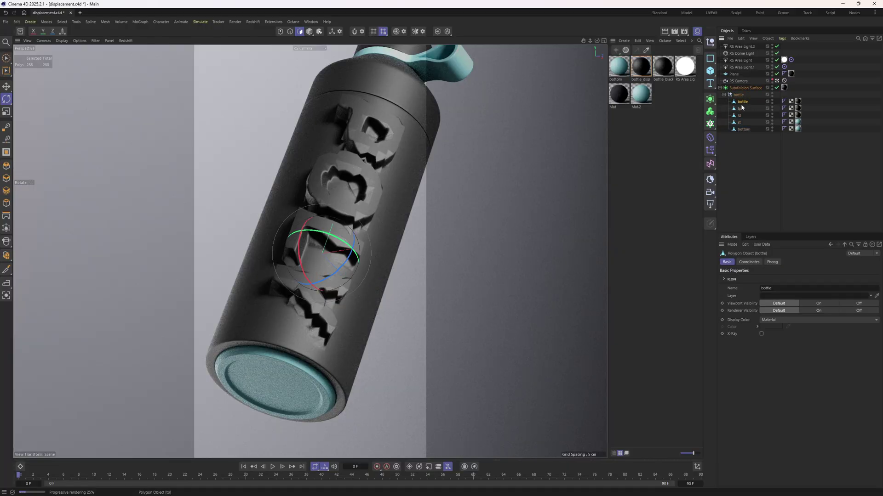
right_click(741, 104)
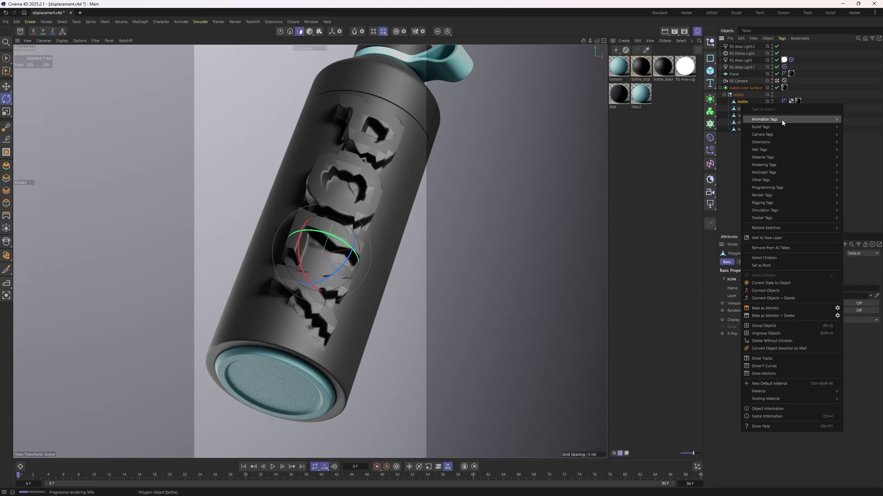
mouse_move(767, 205)
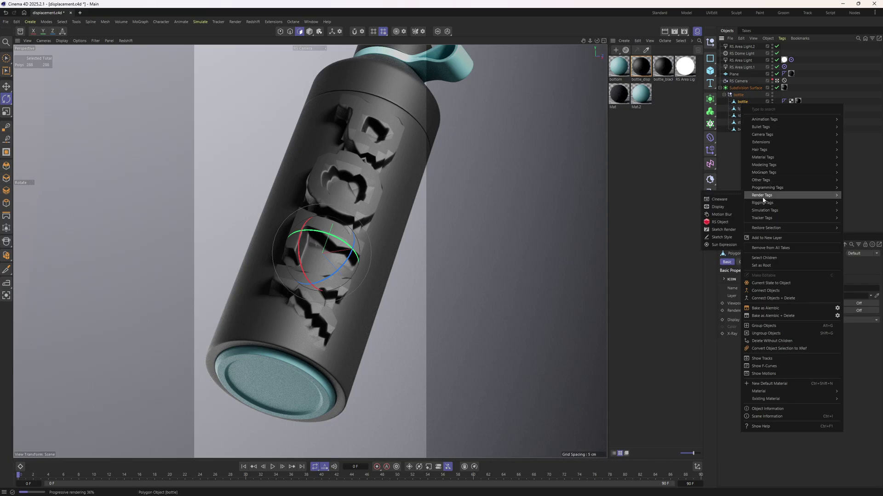
click(719, 223)
click(769, 262)
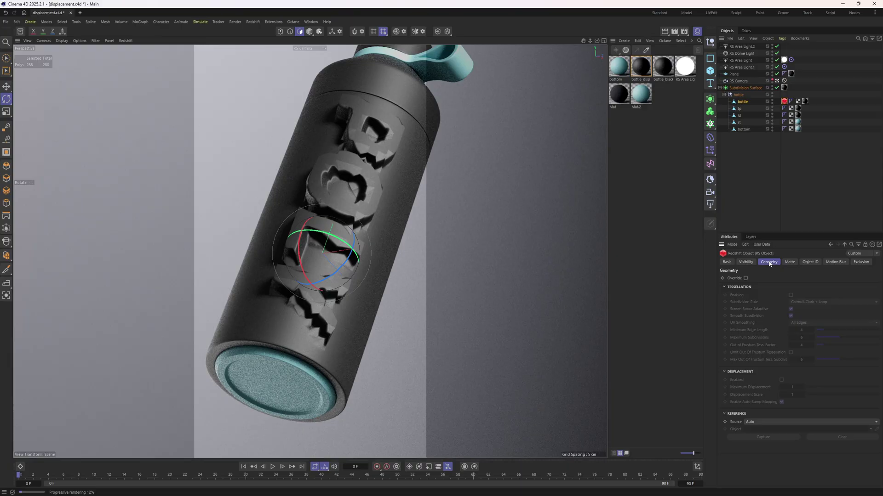
click(745, 279)
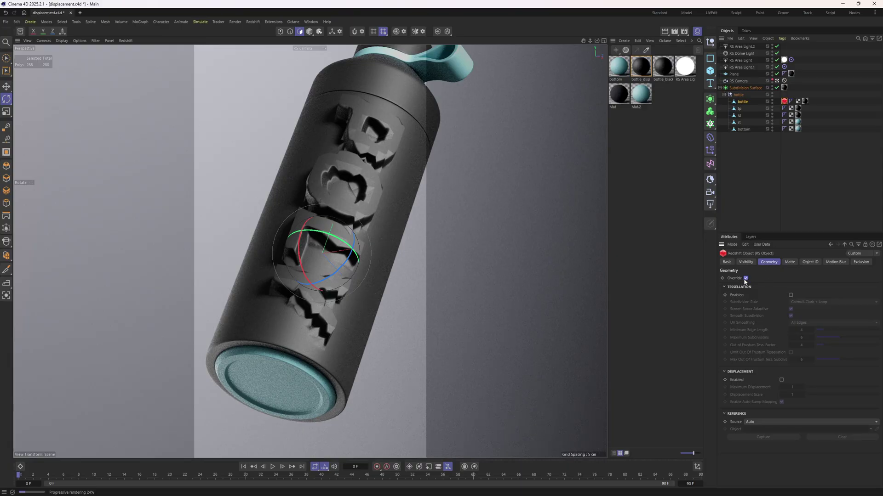
click(791, 296)
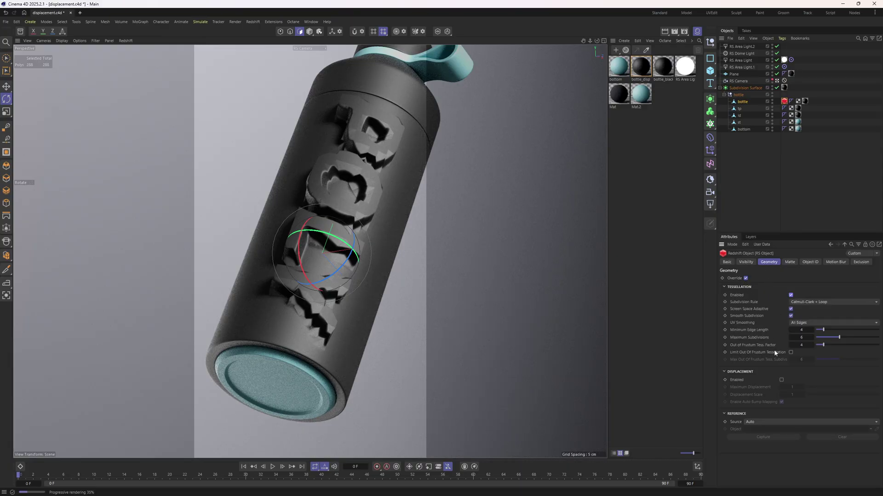
click(781, 380)
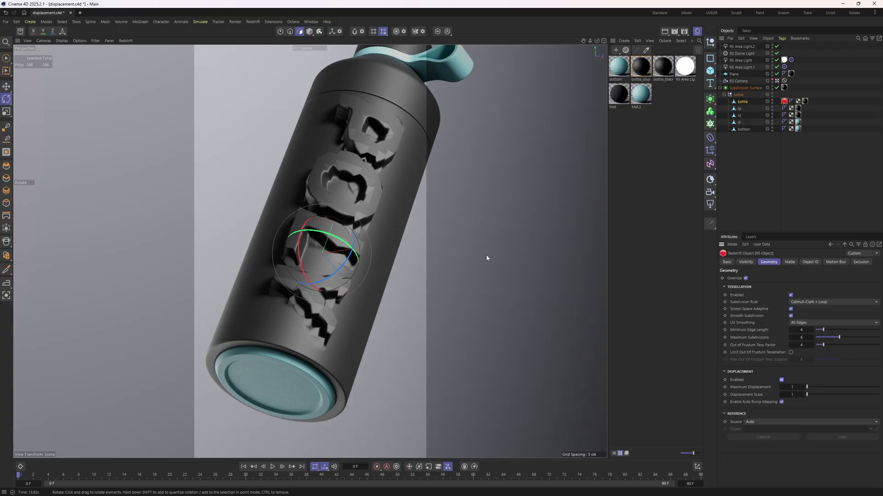
Refresh the viewport's Redshift interactive preview to show the raised POLY lettering
click(125, 41)
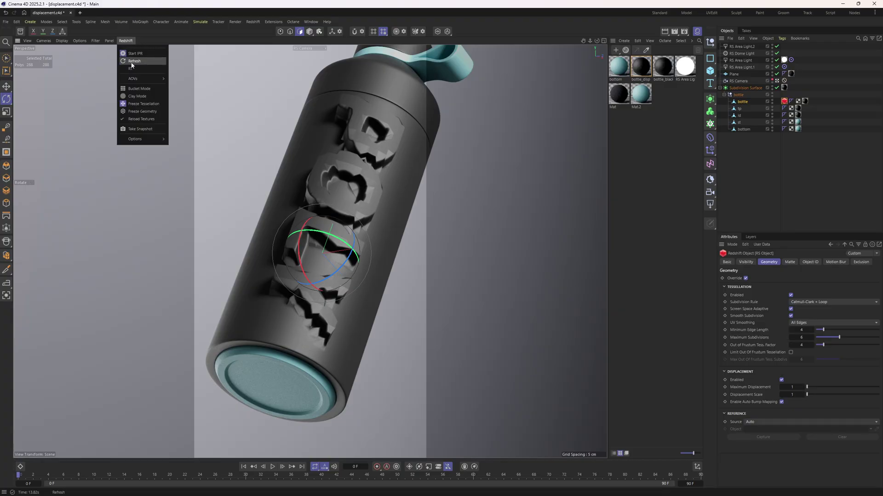
click(132, 63)
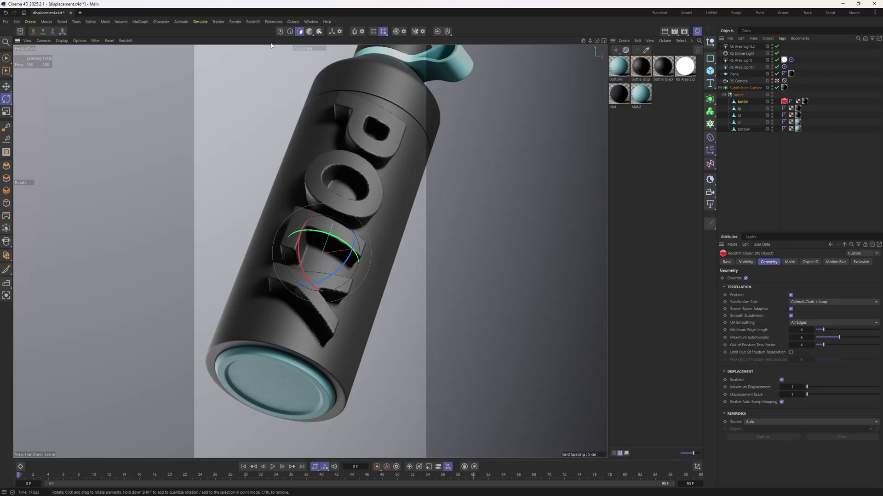
Stop the live Redshift IPR preview in the viewport
click(253, 22)
click(371, 8)
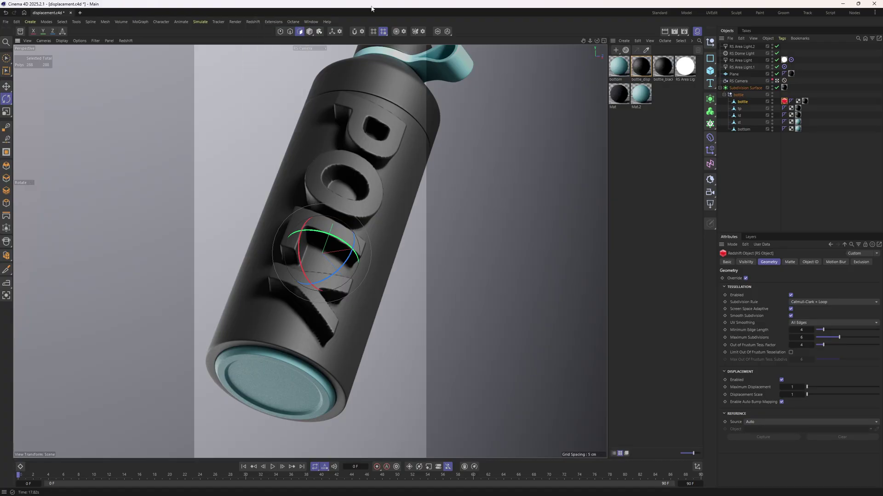
click(126, 40)
click(137, 58)
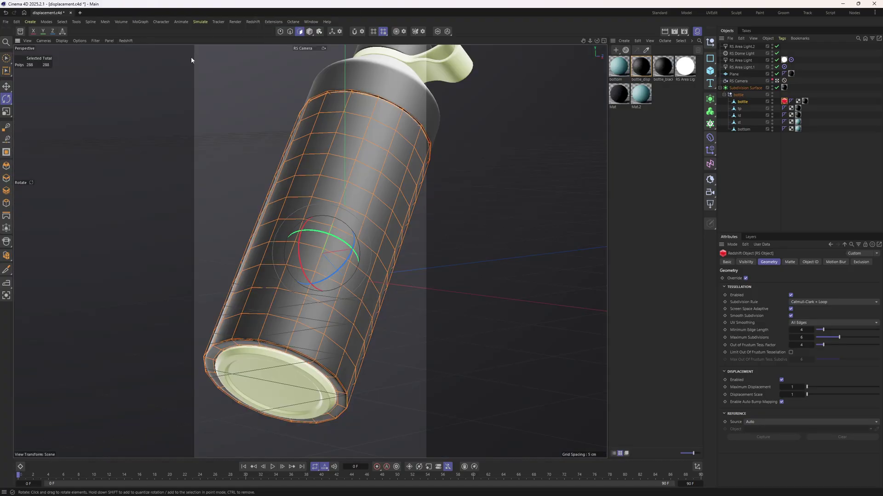
Render the bottle in the Redshift RenderView and enlarge that window
click(291, 21)
click(274, 79)
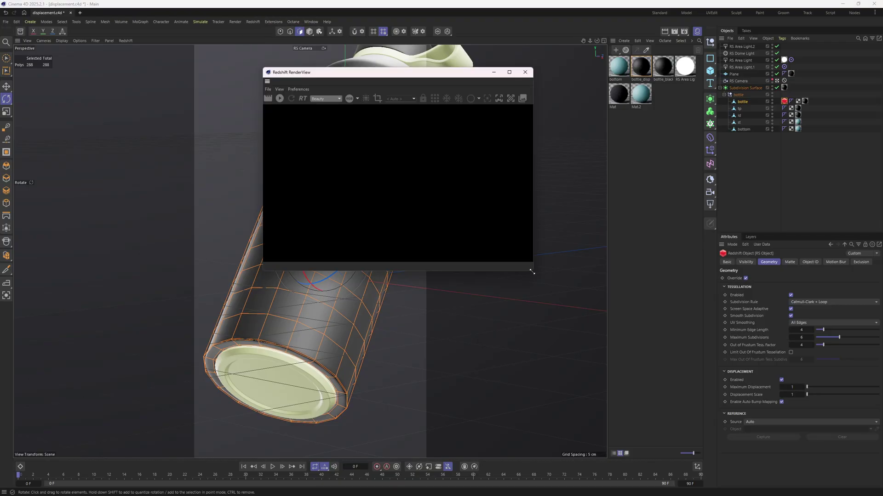
click(279, 98)
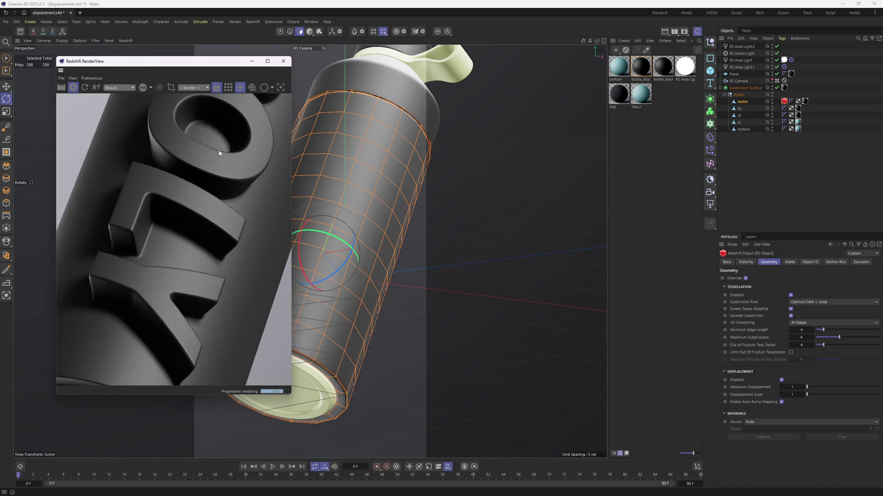
scroll(249, 150, down, 5)
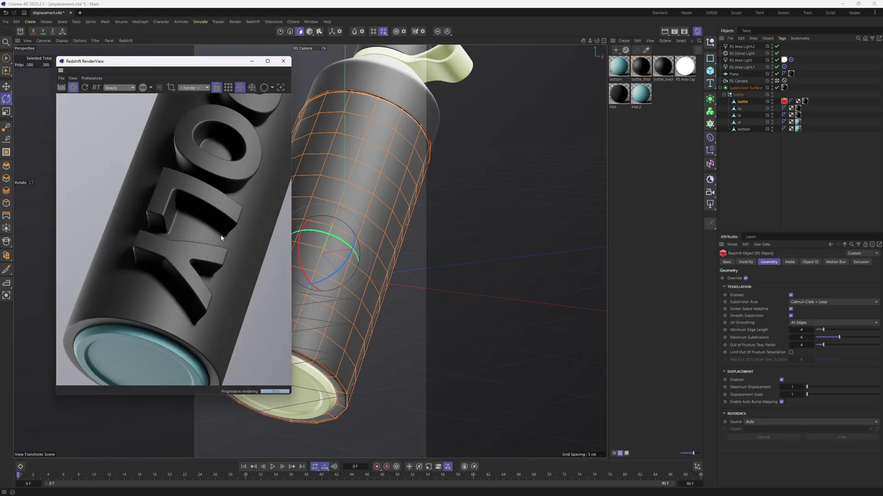
drag(218, 63, 215, 49)
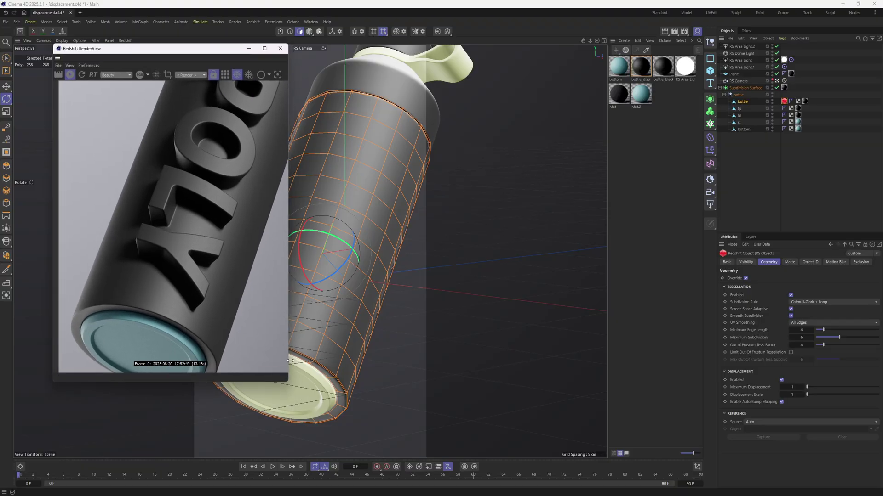
drag(288, 386, 309, 427)
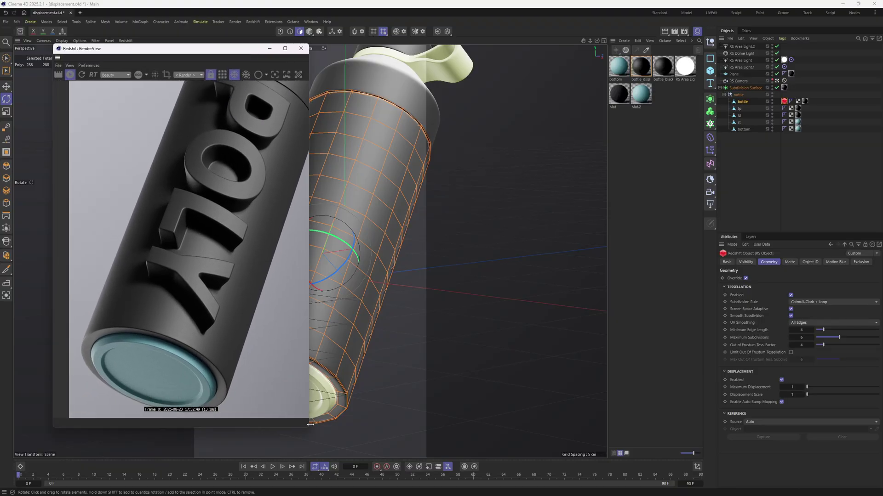
Review the Redshift sampling and global illumination settings in Render Settings, then close it
click(684, 32)
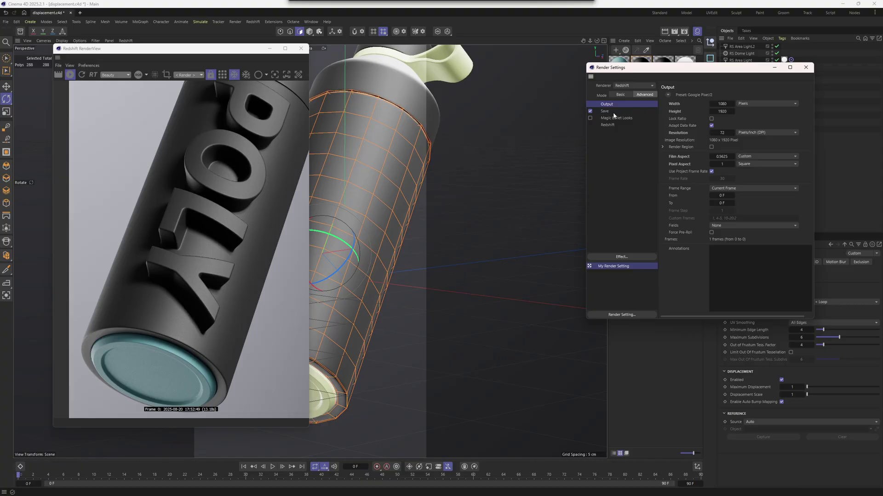
click(608, 125)
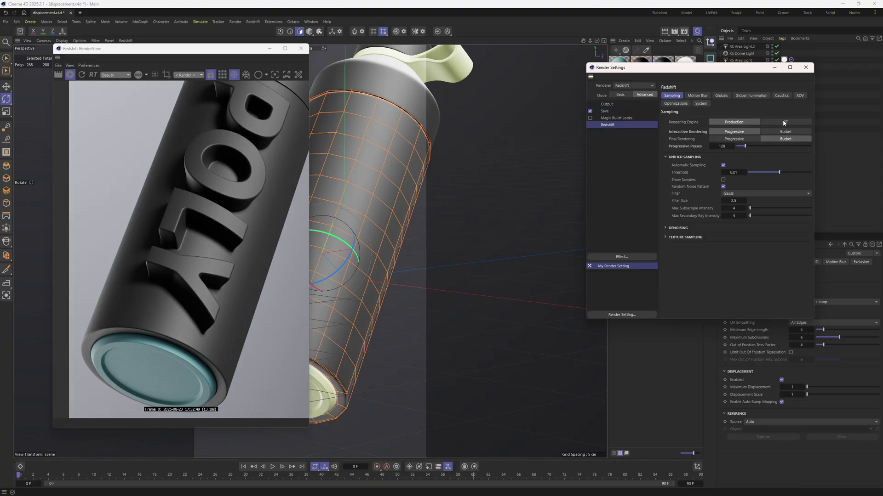
click(736, 97)
click(674, 94)
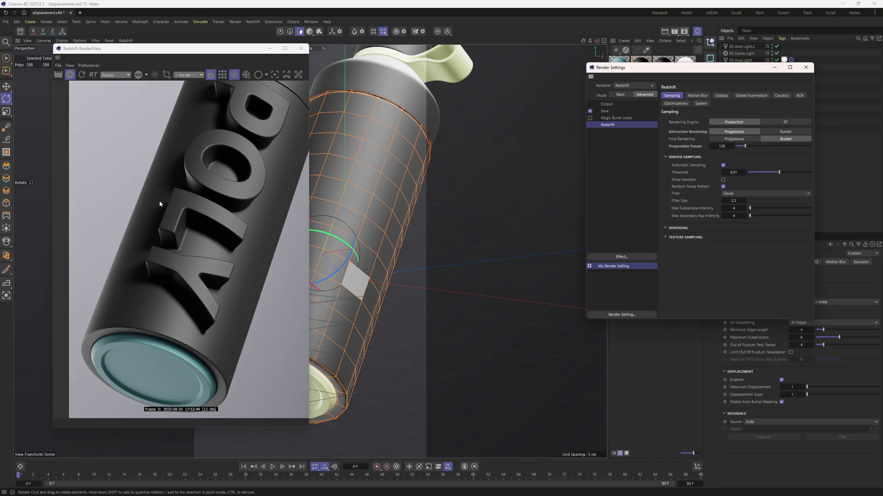
click(805, 67)
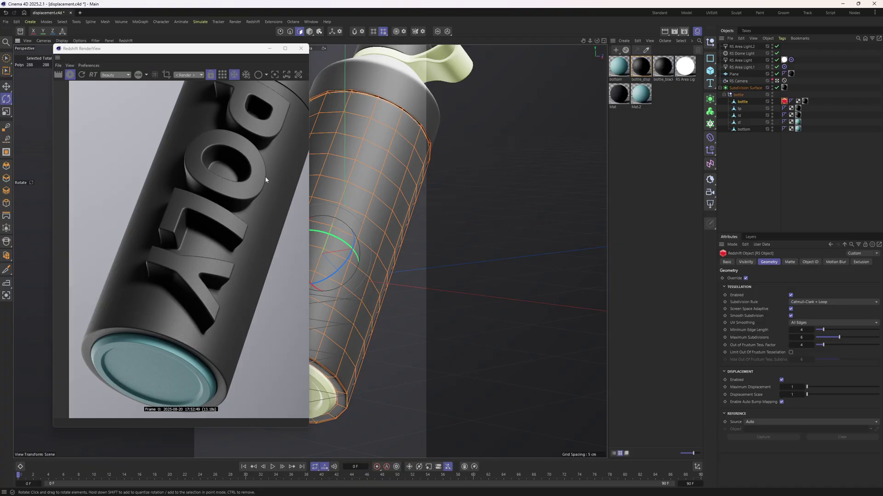
Reopen the bottle_disp node graph and tidy the Texture and Displacement nodes
drag(235, 52, 198, 52)
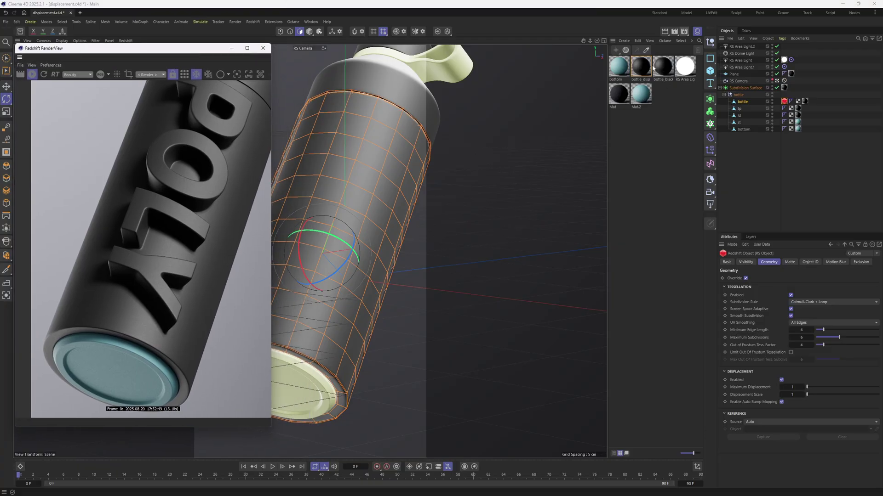
double_click(640, 67)
drag(524, 334, 535, 311)
drag(591, 305, 599, 287)
scroll(563, 299, down, 2)
scroll(561, 300, up, 3)
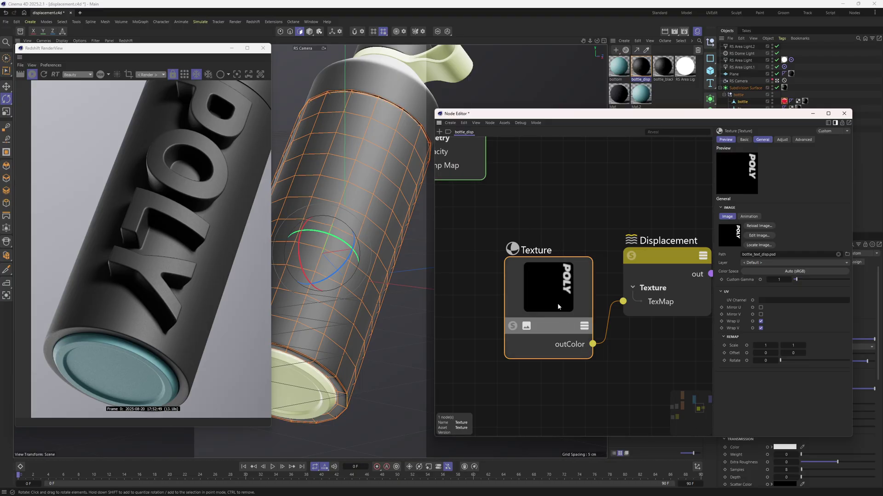
middle_drag(558, 307, 550, 315)
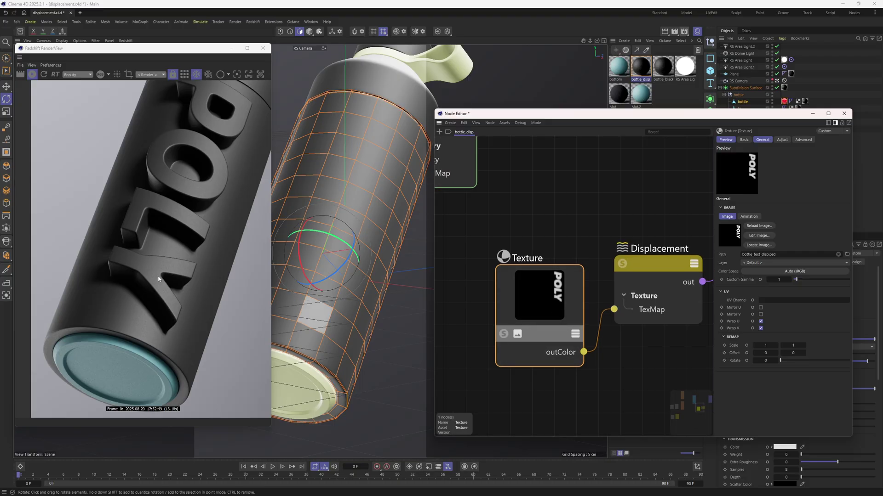
middle_drag(698, 235, 625, 254)
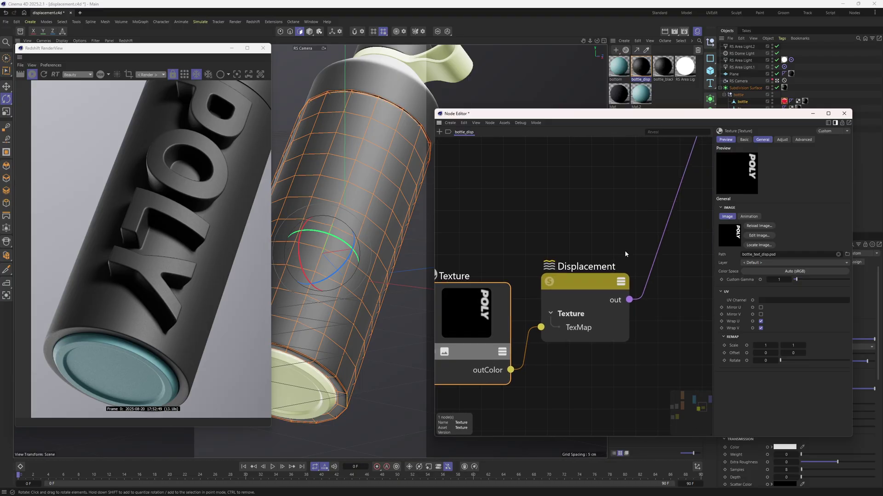
Set the Displacement node's Scale to -1, then to -0.3
click(568, 290)
scroll(577, 231, down, 4)
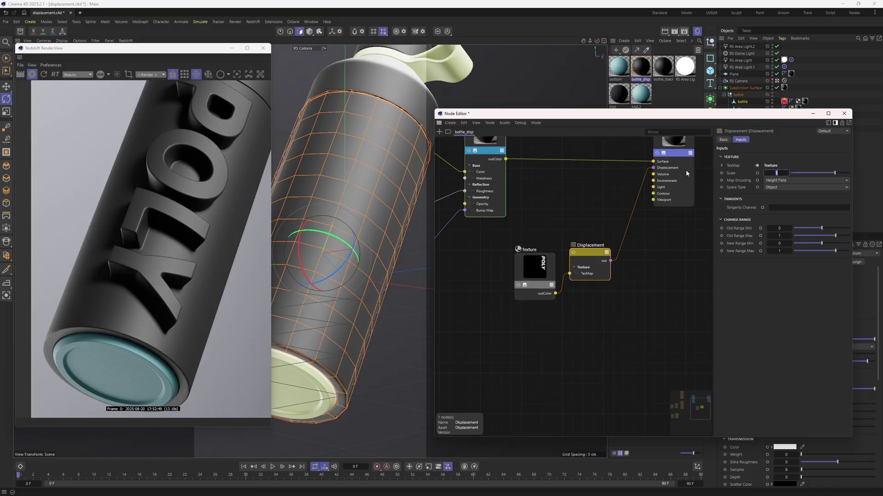
text(-1)
key(Return)
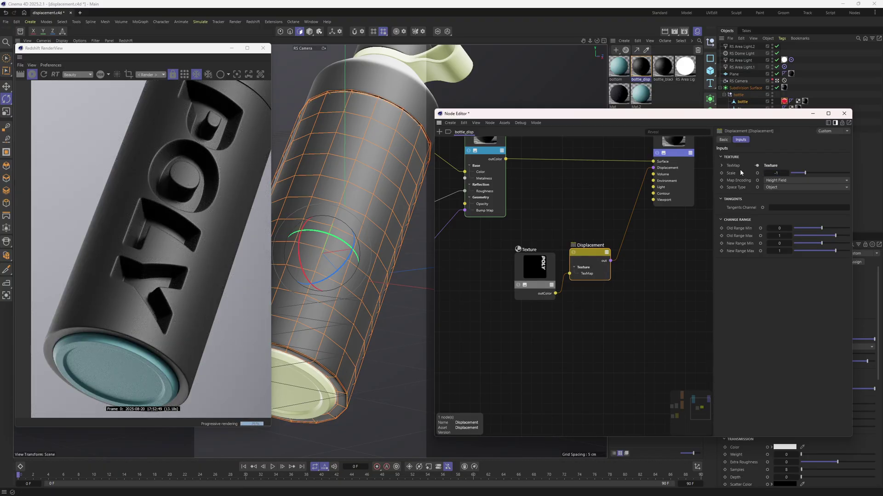
click(776, 173)
key(Return)
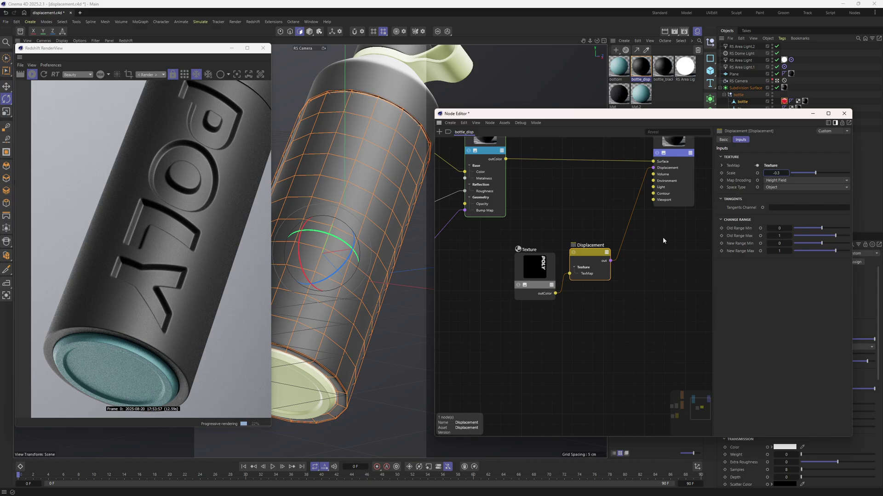
Realign the Texture and Displacement nodes side by side in the graph
drag(531, 258, 529, 239)
middle_drag(557, 203, 554, 295)
drag(581, 341, 585, 328)
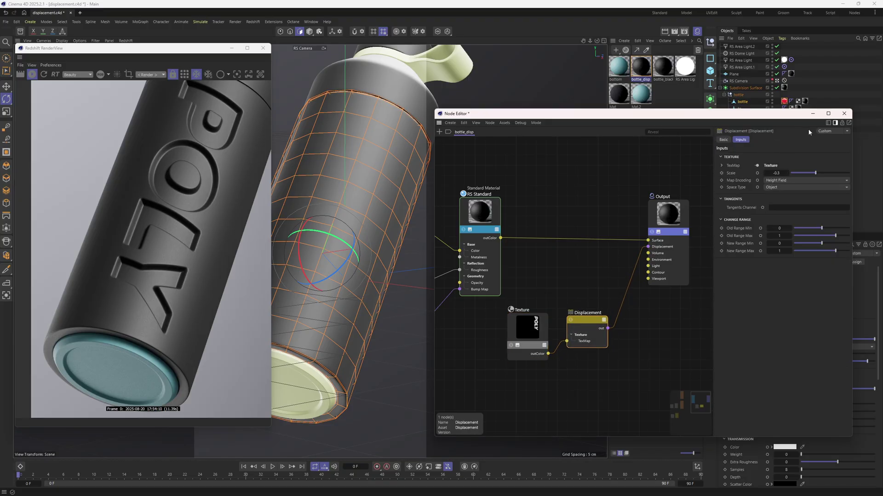
Close the bottle_disp graph and open the bottom material's node graph
click(844, 114)
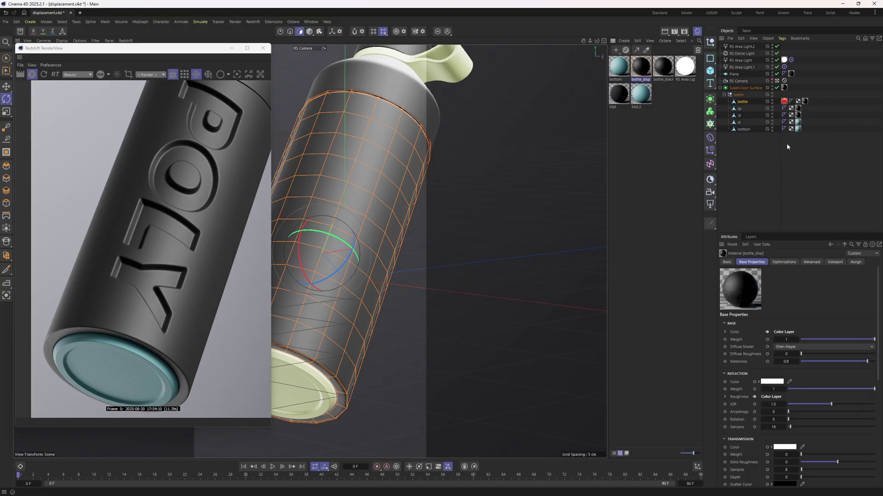
click(618, 66)
double_click(620, 62)
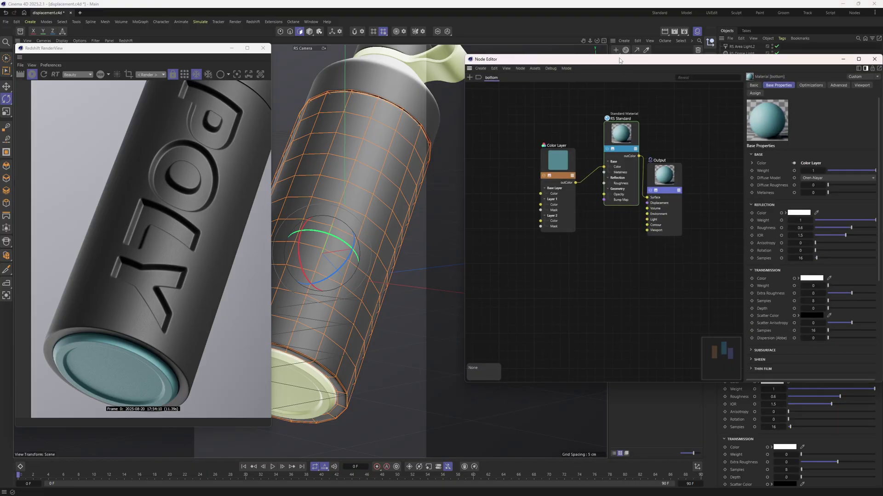
drag(619, 60, 603, 71)
Add a Displacement node and a Texture node to the bottom material
click(455, 89)
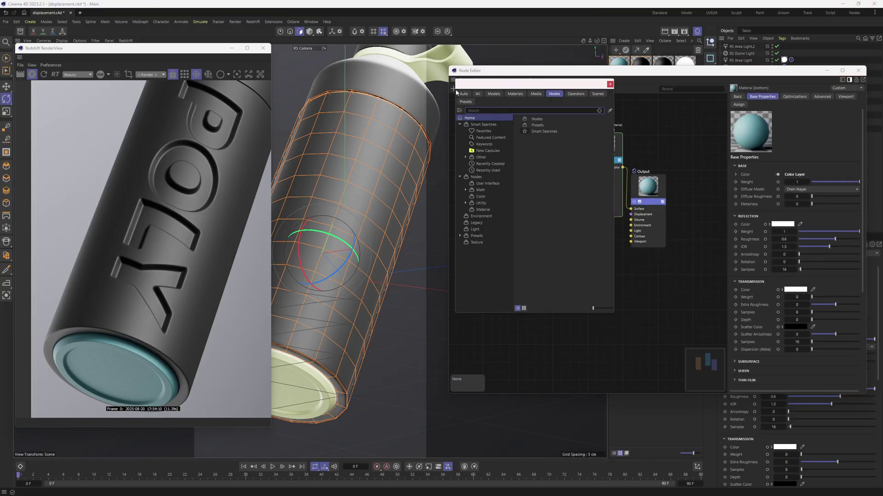
text(disp)
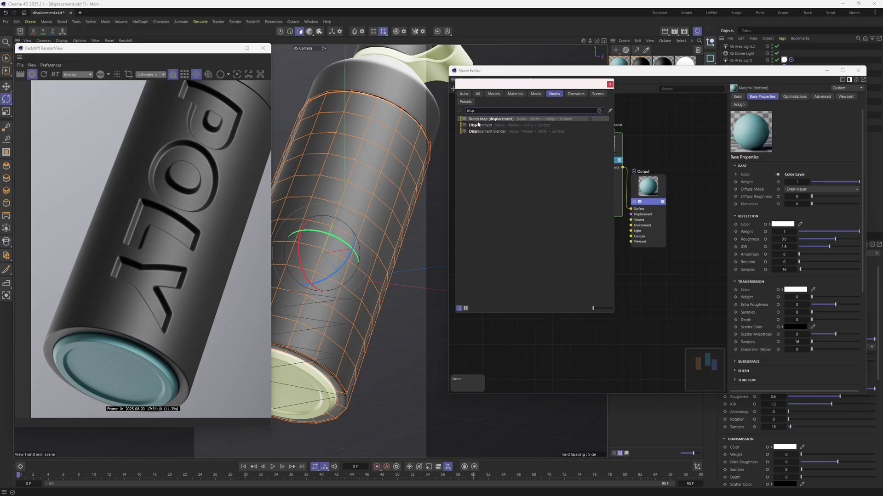
key(Down)
key(Return)
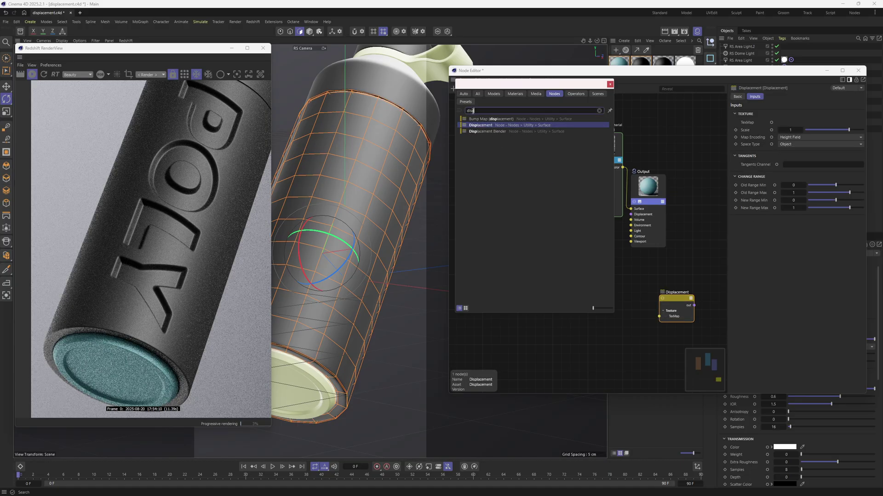
key(BackSpace)
key(BackSpace)
key(BackSpace)
key(BackSpace)
text(text)
key(Down)
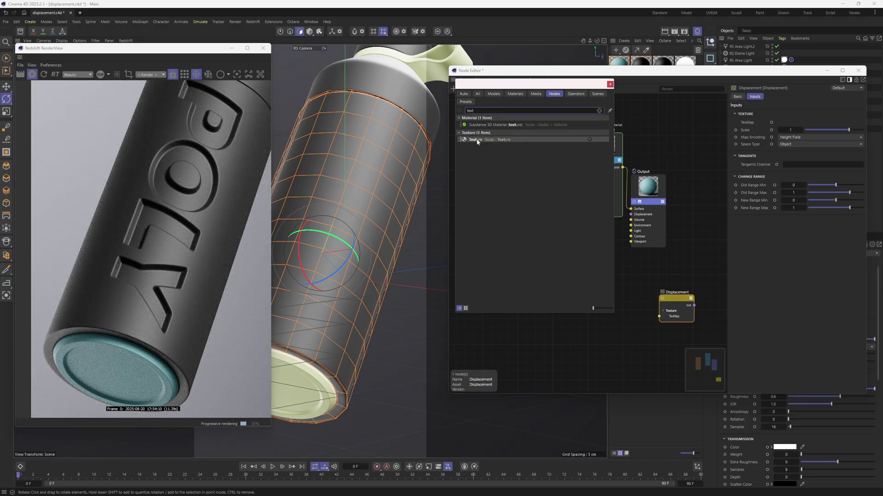
key(Return)
key(Escape)
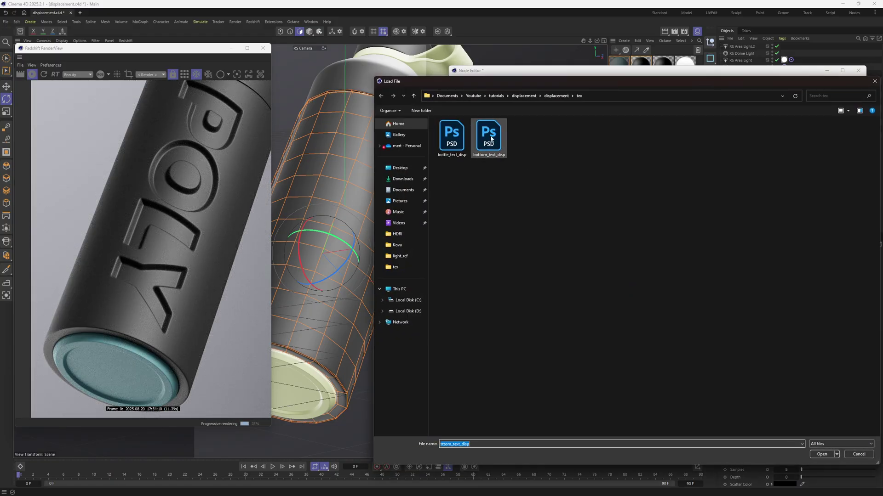
Load bottom_text_disp.psd and wire Texture through Displacement into the Output's Displacement input
click(490, 144)
double_click(490, 144)
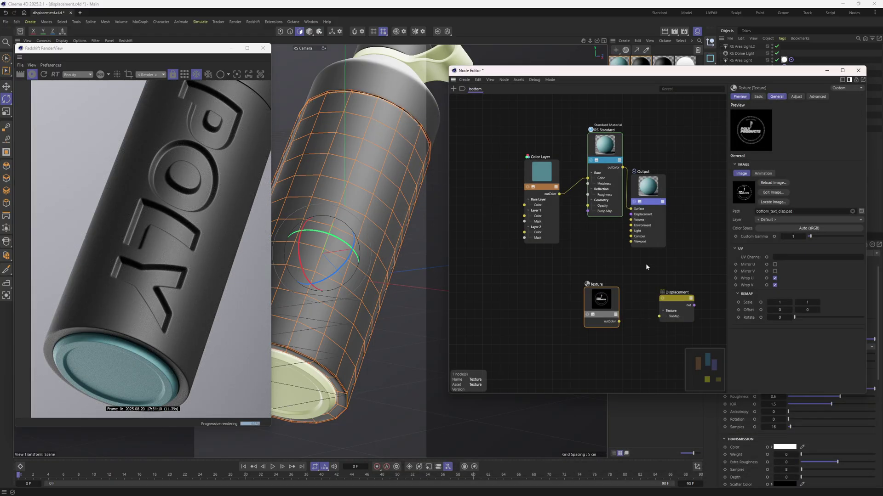
drag(577, 321, 613, 295)
middle_drag(614, 294, 574, 305)
drag(565, 188, 657, 187)
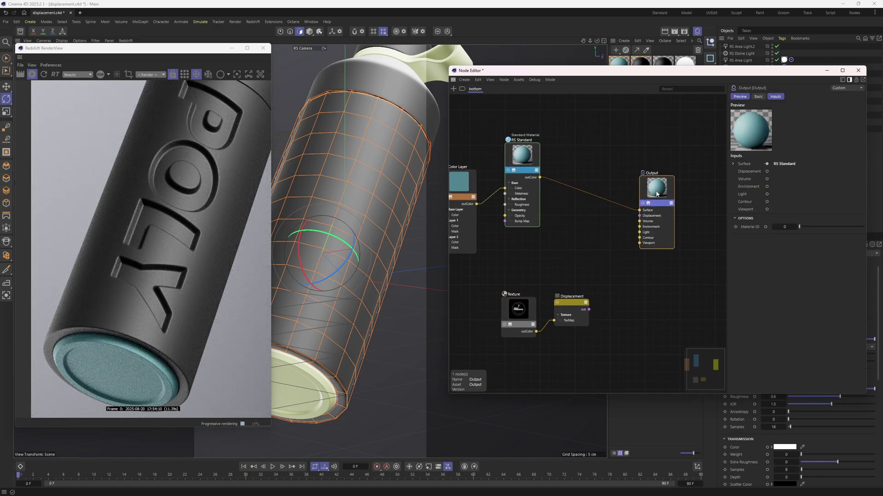
drag(579, 307, 660, 162)
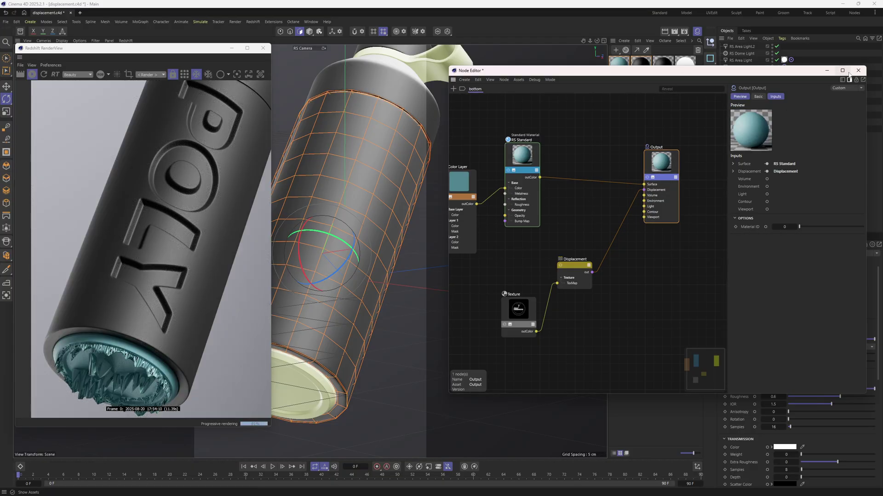
click(858, 70)
Copy the bottle's RS Object tag onto the bottom object, then select the bottom material
click(843, 142)
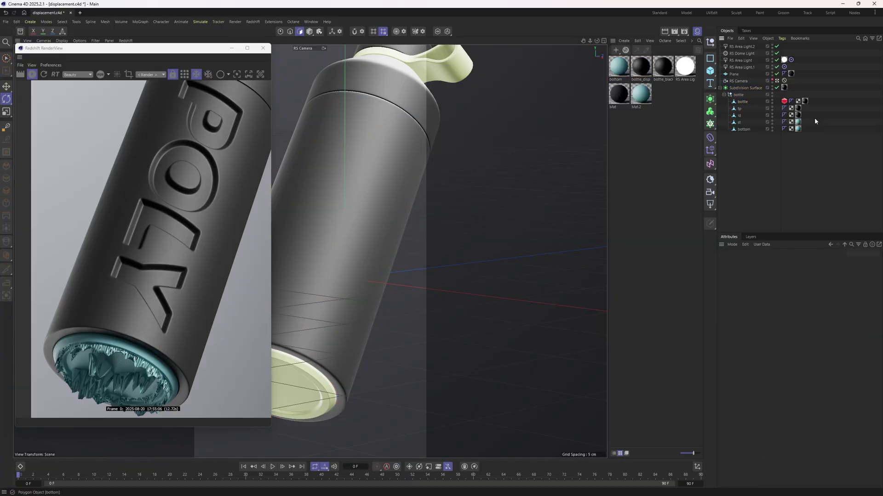
click(784, 101)
drag(785, 104, 798, 129)
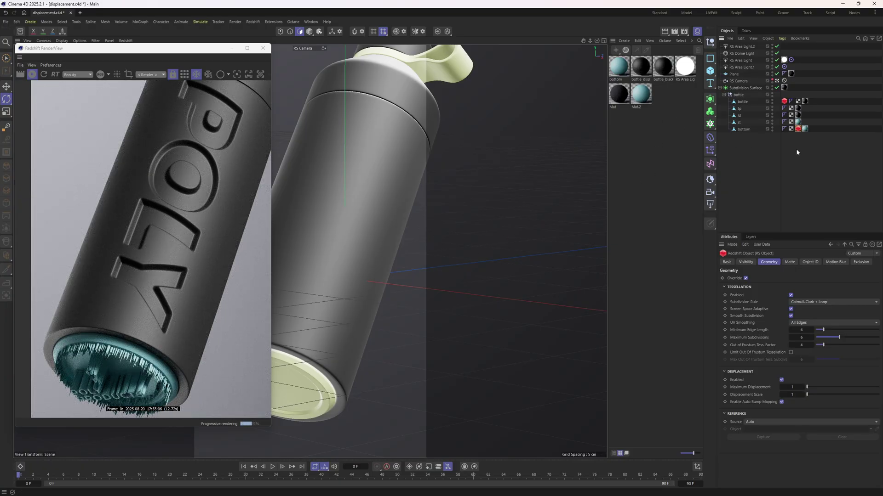
drag(784, 102, 810, 117)
click(629, 73)
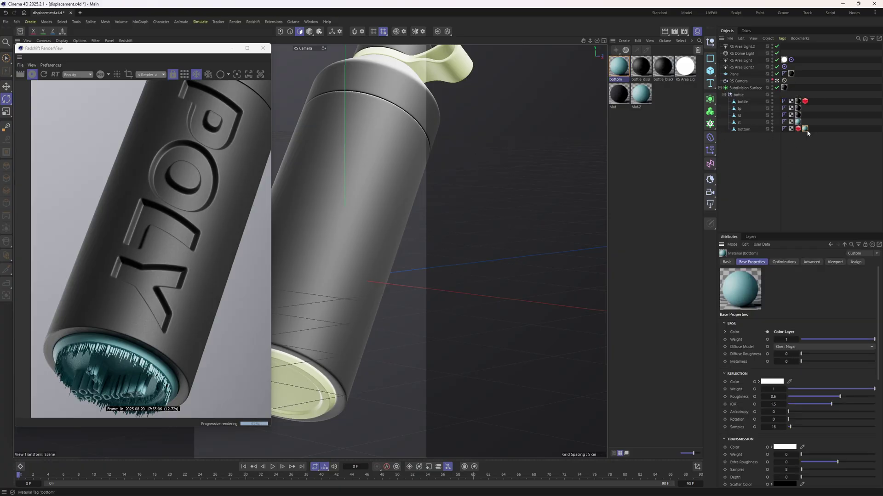
Lower the bottom material's Displacement Scale from 0.1 to 0.05, then to about 0.03
double_click(628, 72)
drag(590, 262, 601, 273)
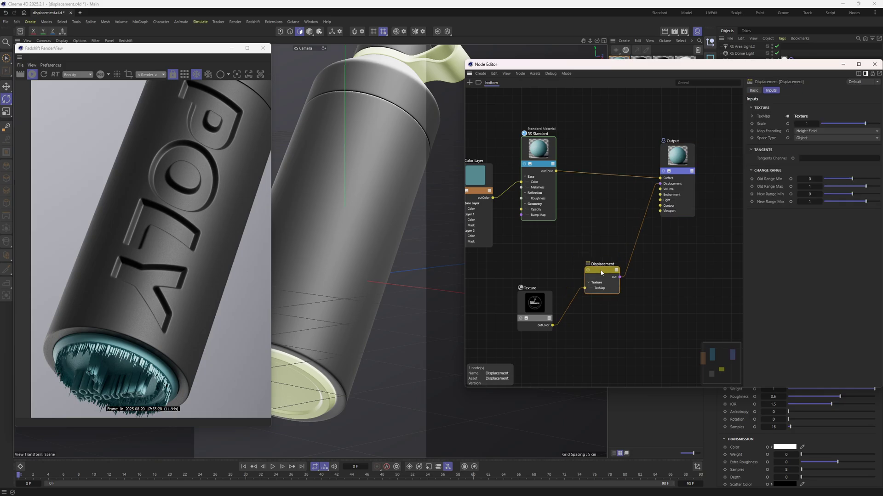
double_click(804, 124)
text(0.1)
key(Return)
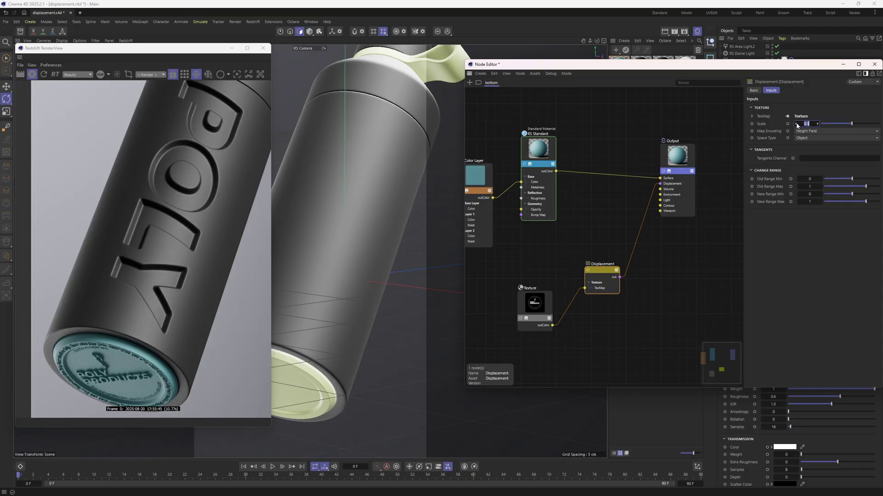
click(812, 124)
text(05)
key(Return)
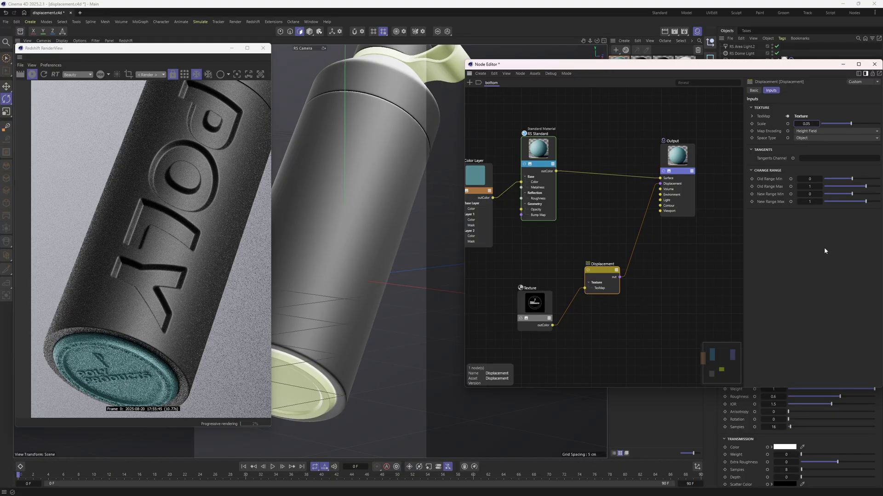
drag(808, 124, 812, 122)
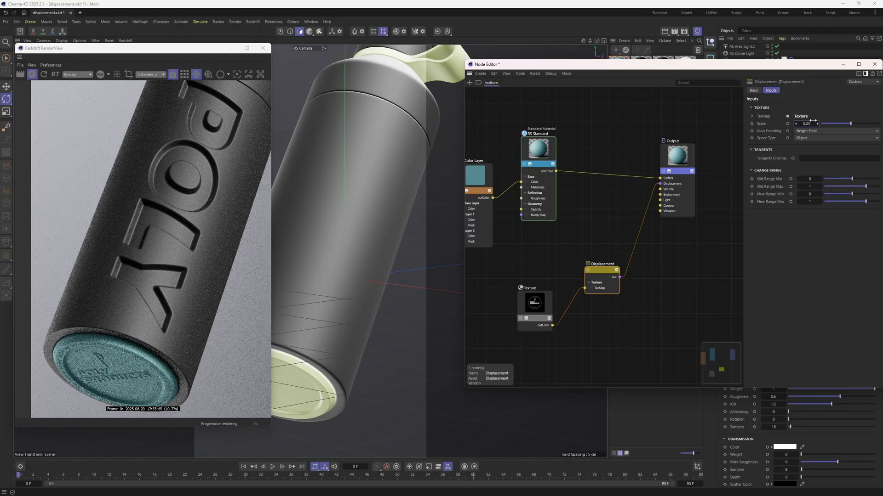
Close the bottom material's graph and open the bottle_disp node graph
click(873, 65)
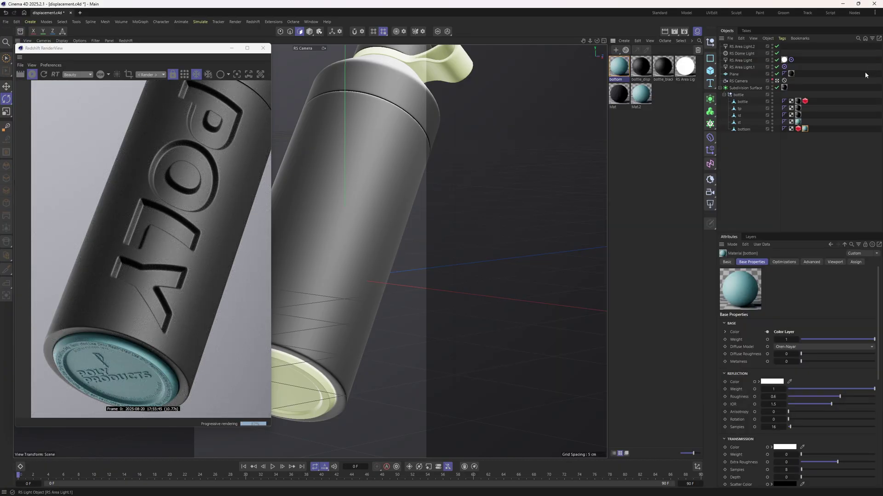
click(650, 75)
double_click(650, 76)
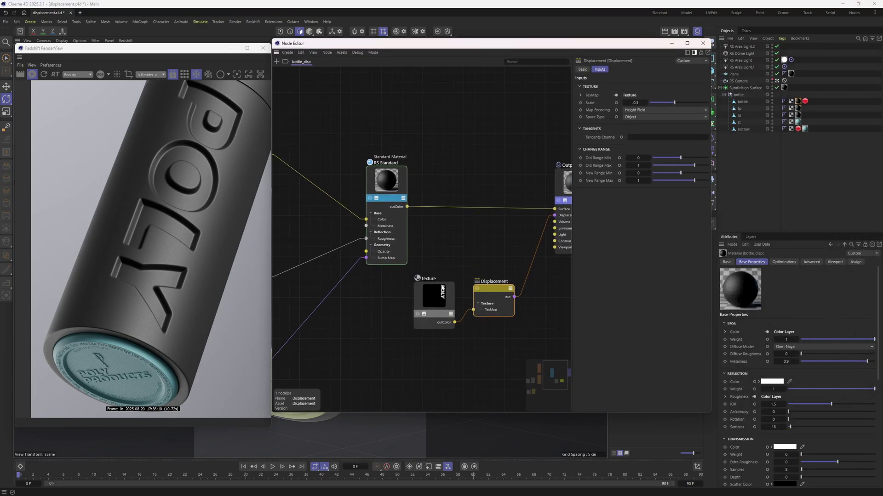
Rearrange the top Color Layer node next to the RS Standard node
scroll(433, 286, down, 5)
drag(339, 205, 363, 150)
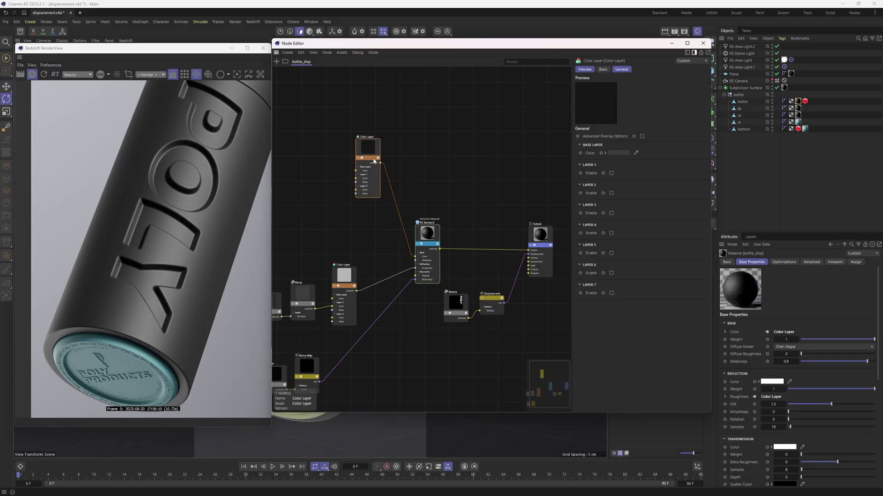
scroll(459, 309, up, 4)
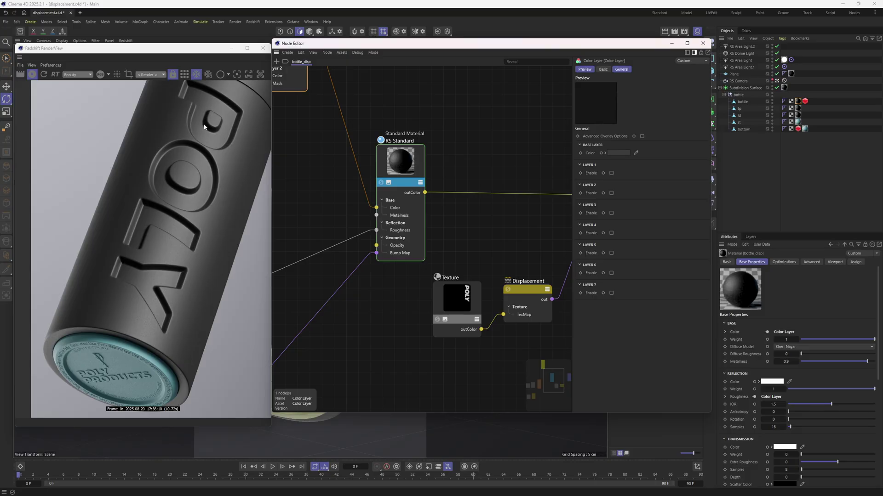
key(h)
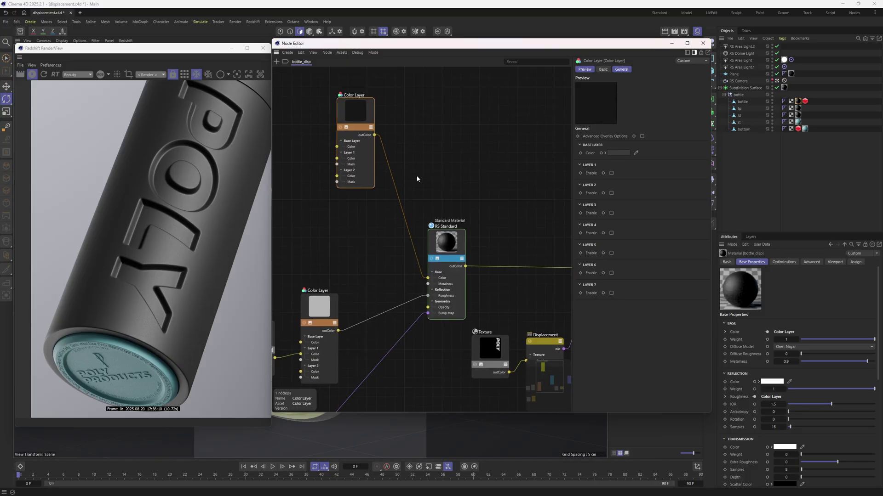
drag(348, 110, 363, 192)
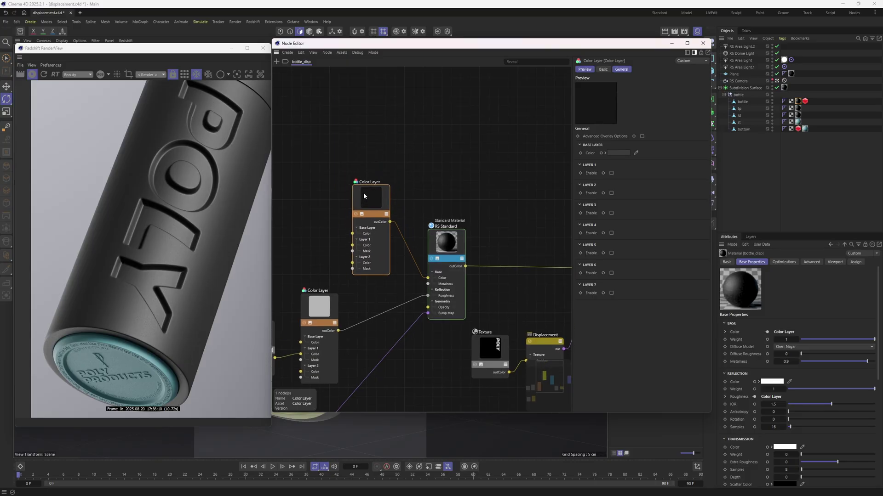
scroll(401, 263, up, 3)
drag(466, 237, 472, 227)
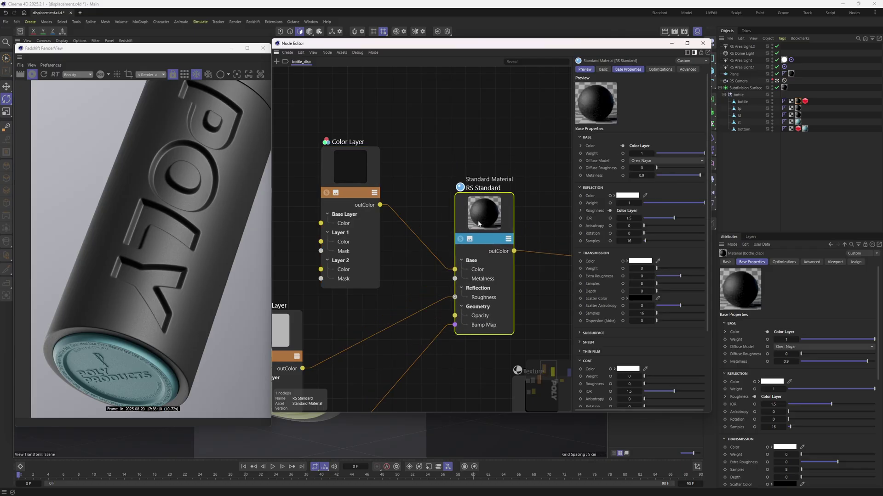
drag(353, 170, 360, 176)
middle_drag(360, 175, 369, 157)
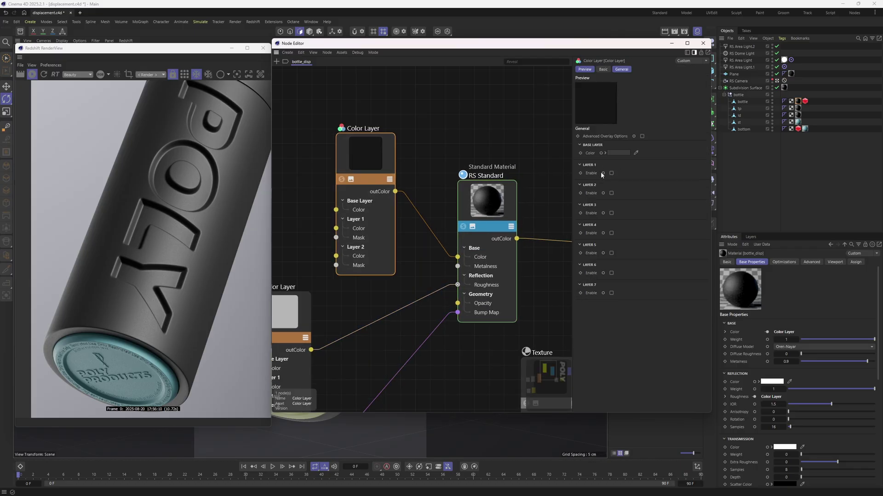
Toggle Layer 2 Enable on the top Color Layer node
click(611, 193)
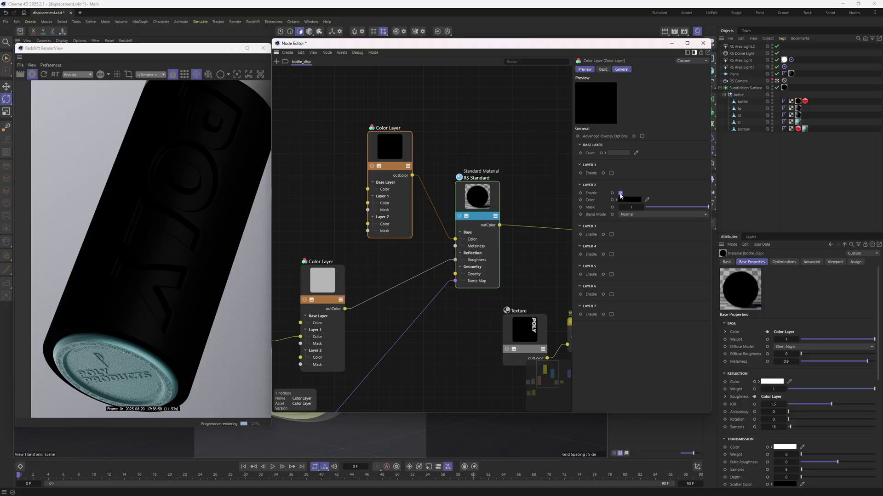
click(620, 194)
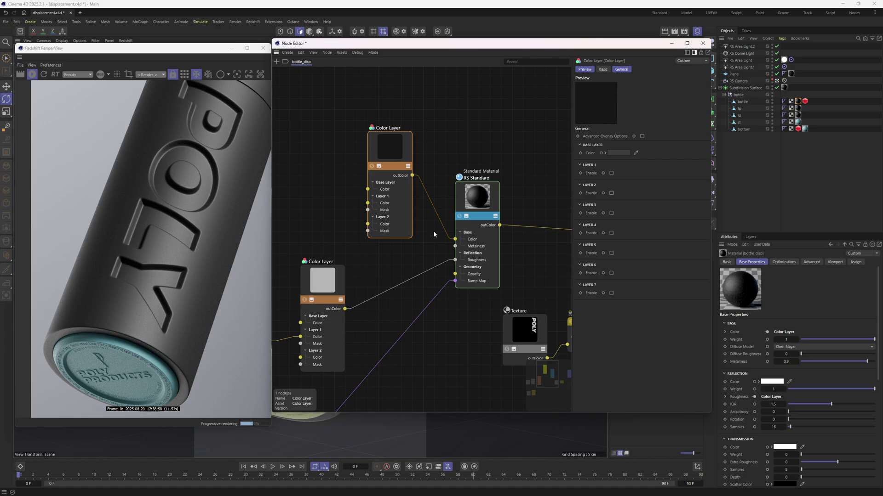
middle_drag(433, 230, 430, 203)
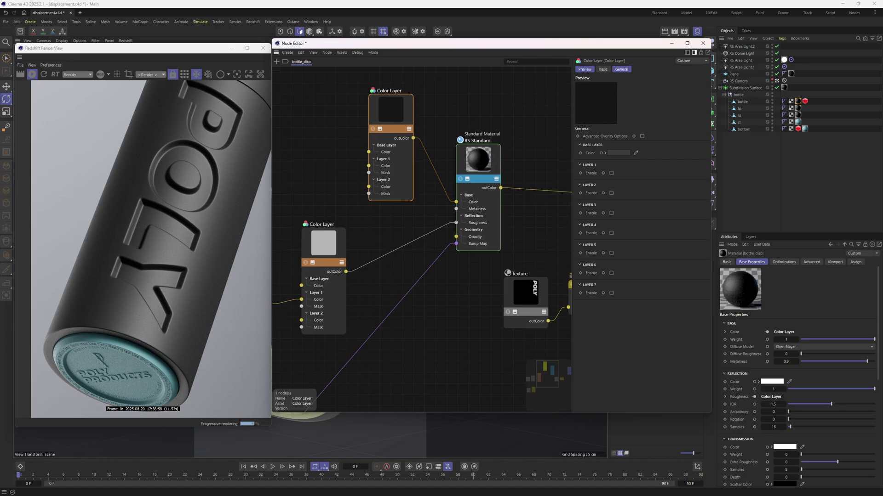
Re-enable Color Layer's Layer 2 and wire the Texture outColor into its Layer 2 Mask
click(611, 193)
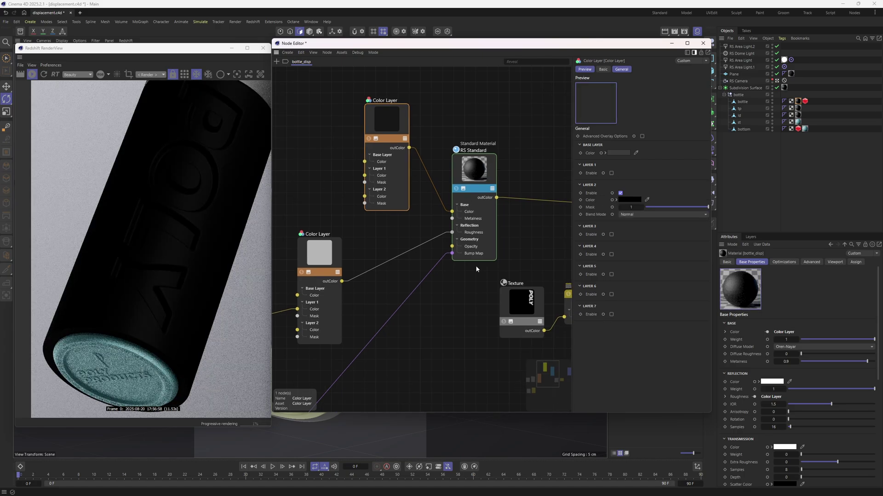
scroll(510, 308, down, 2)
drag(511, 308, 480, 312)
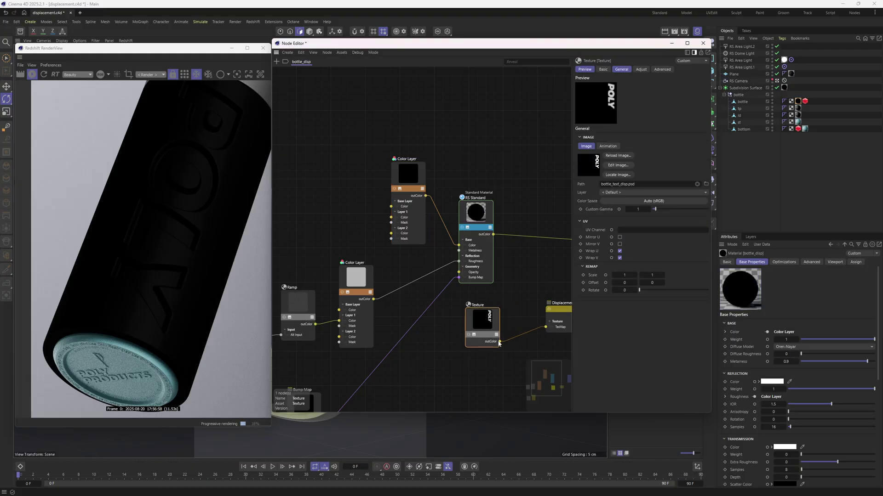
drag(500, 342, 404, 180)
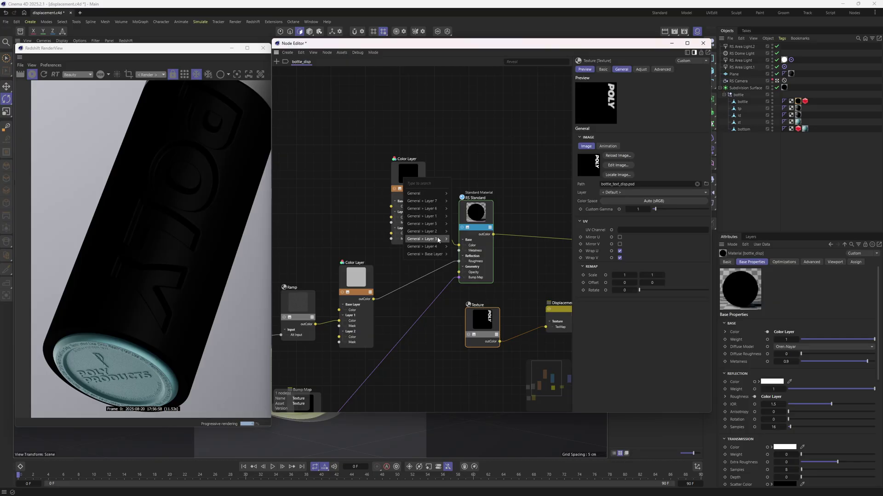
mouse_move(437, 232)
click(459, 263)
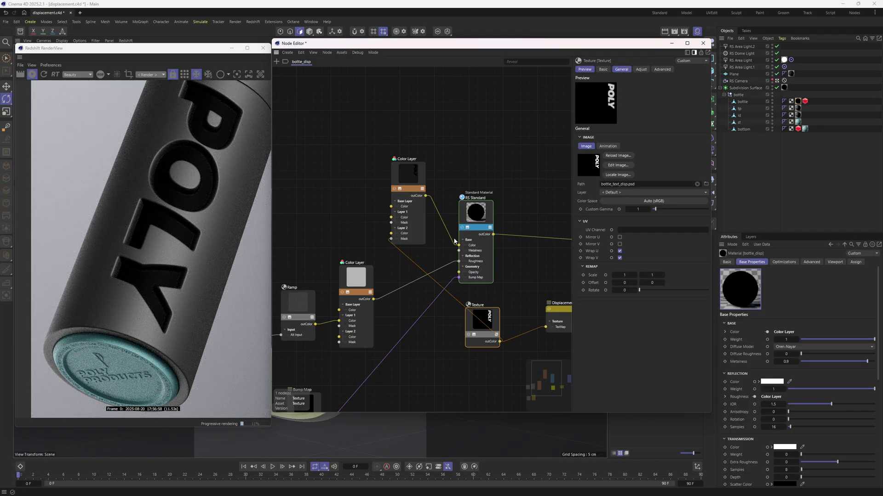
Set Layer 2's colour to a dark grey with V at 15%
click(416, 178)
click(628, 200)
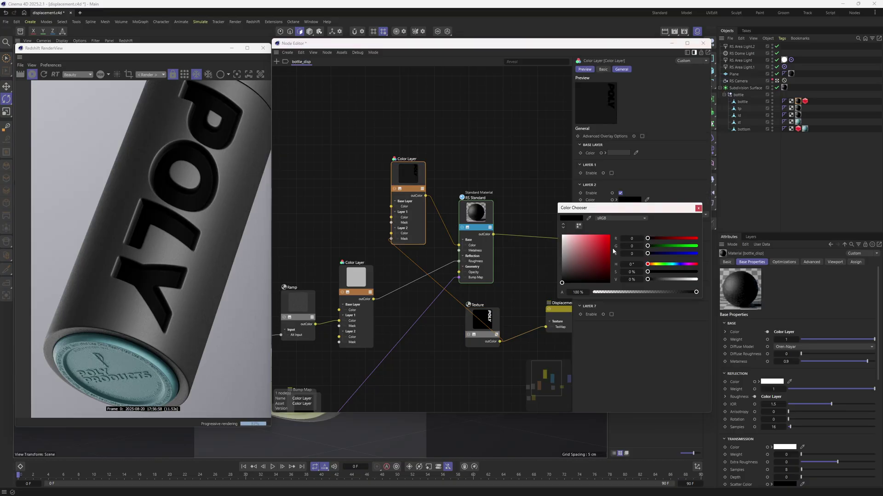
drag(650, 282, 658, 282)
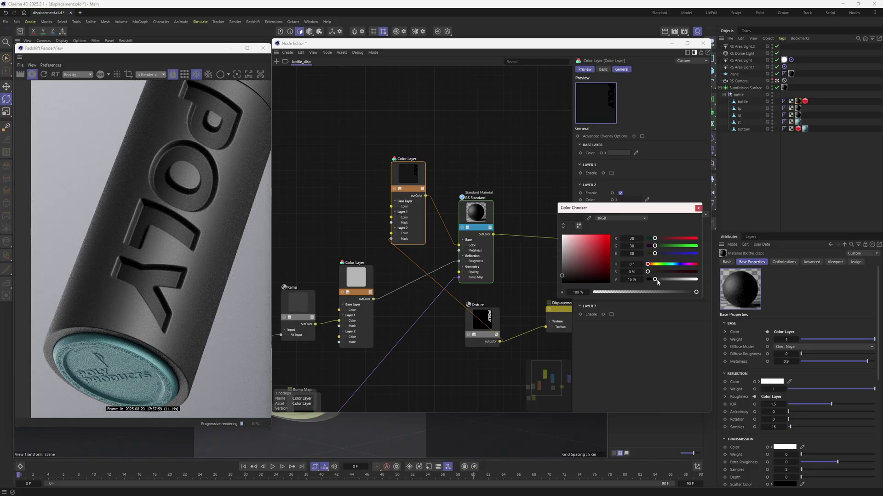
click(698, 209)
Move the Texture node next to the Displacement node in the graph
middle_drag(460, 138, 422, 136)
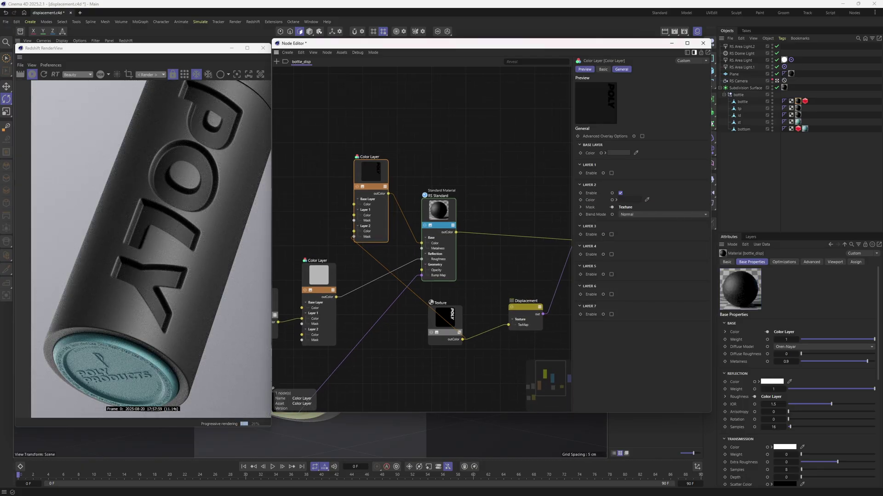
middle_drag(433, 253, 392, 275)
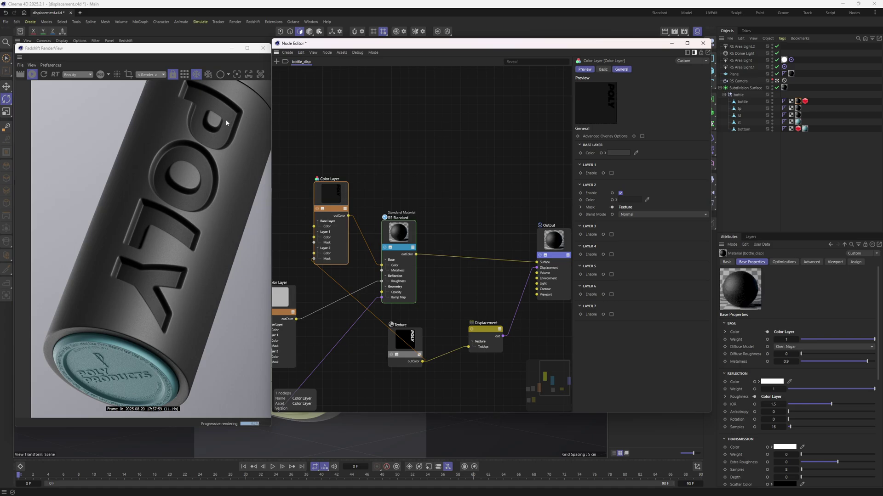
middle_drag(299, 227, 268, 207)
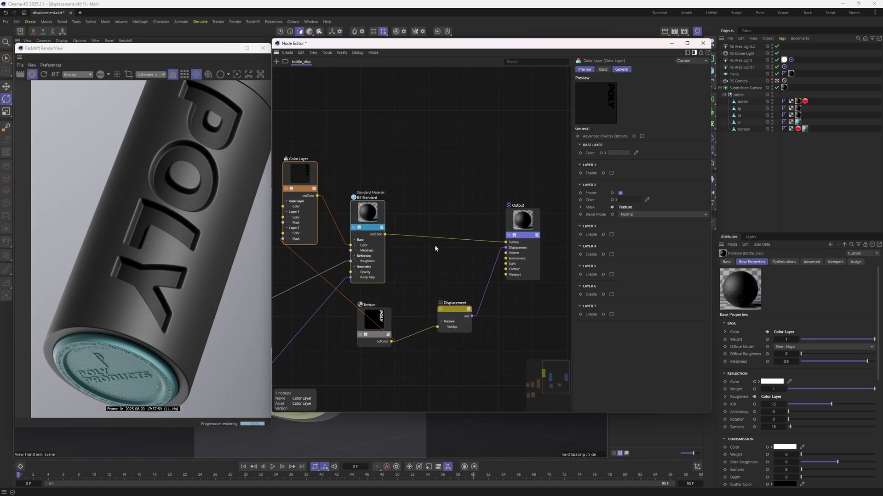
middle_drag(489, 128, 473, 121)
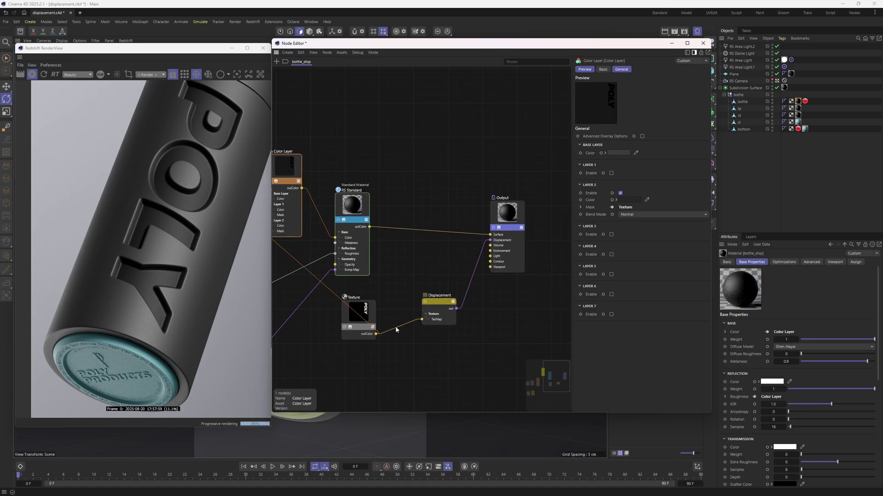
click(364, 322)
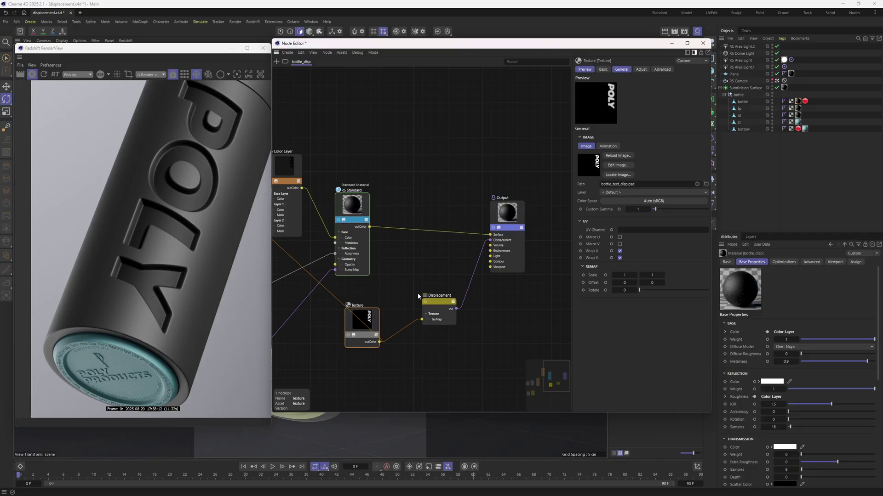
middle_drag(403, 302, 405, 297)
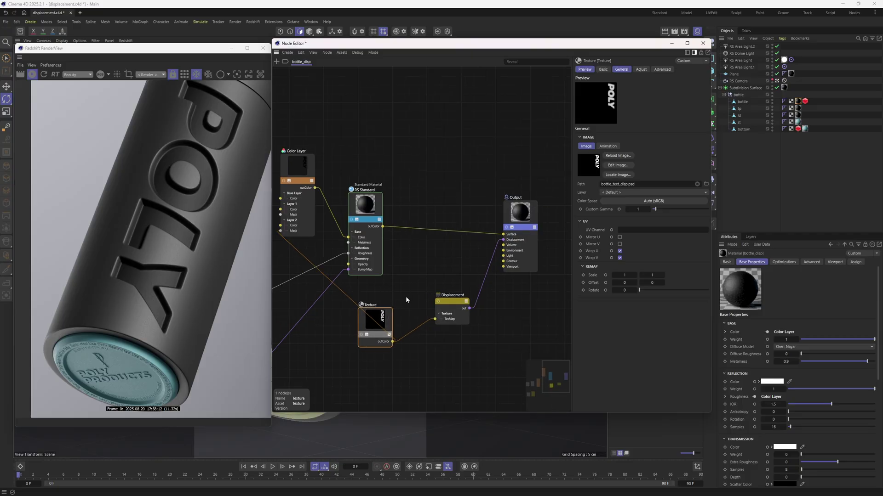
drag(374, 320, 450, 316)
click(449, 314)
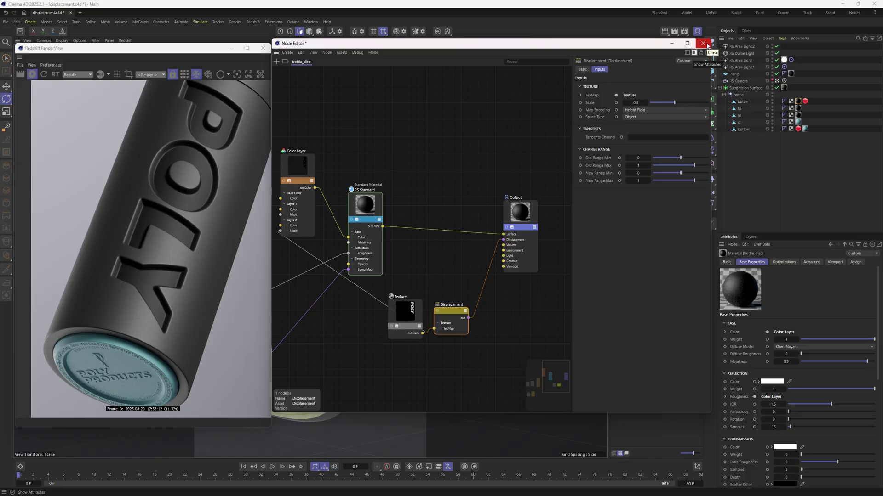
Close the Node Editor and review the bottle's Redshift Object tag Geometry tessellation and displacement settings
click(703, 44)
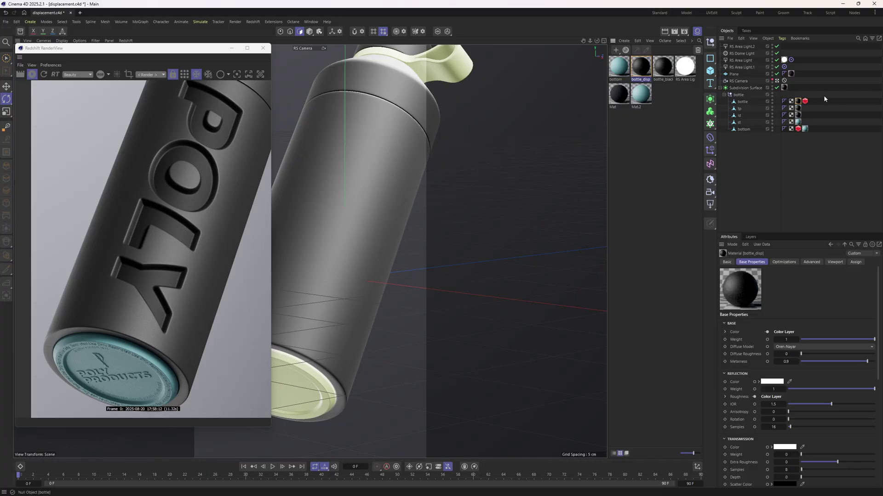
click(805, 102)
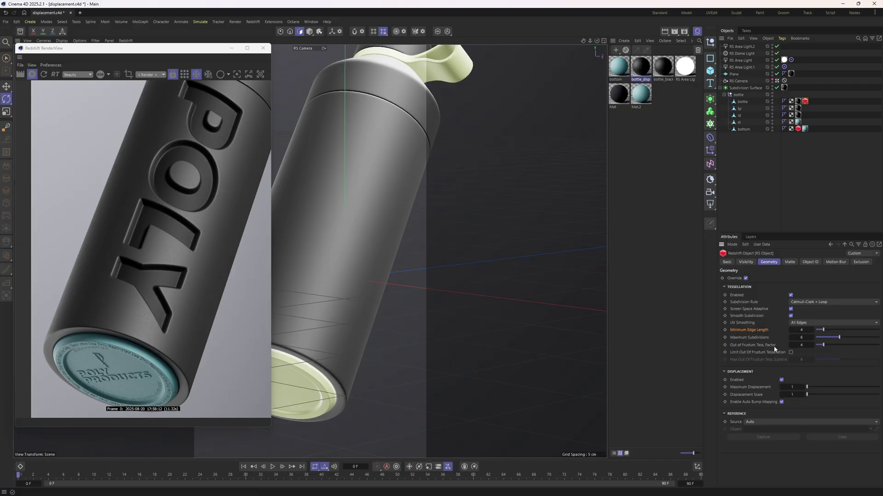
click(648, 344)
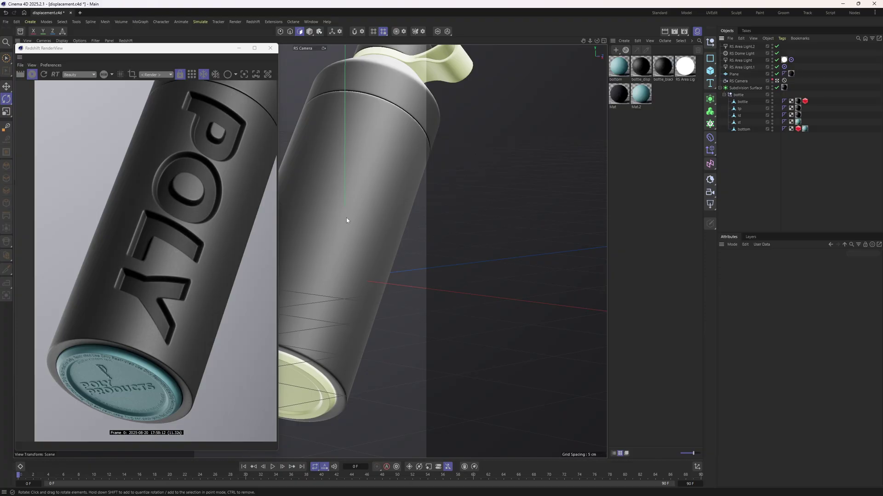
Rotate the bottle null about -21° so the stamped bottom logo faces the camera
click(738, 95)
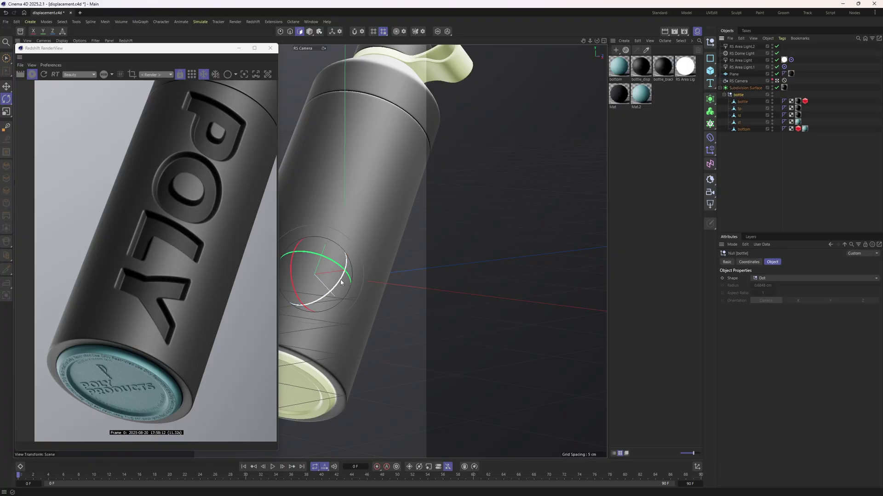
drag(341, 283, 349, 257)
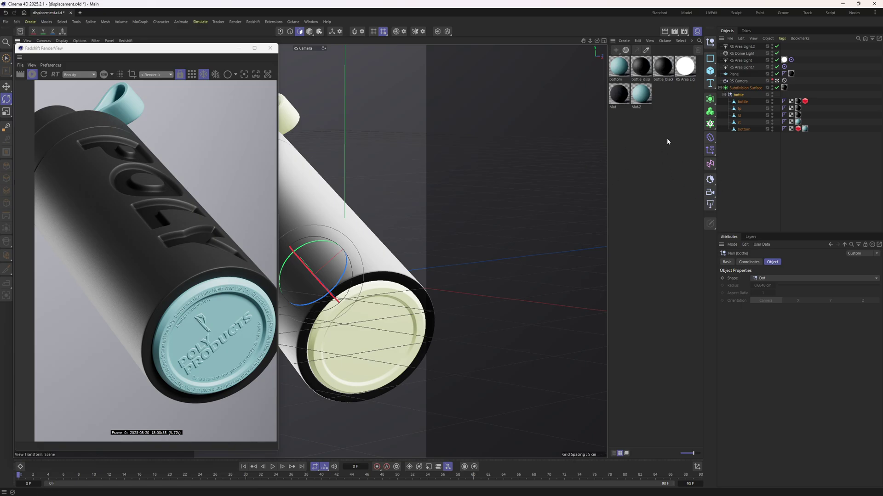
Enable Bokeh depth of field on the RS Camera's Optical tab
click(738, 81)
click(791, 262)
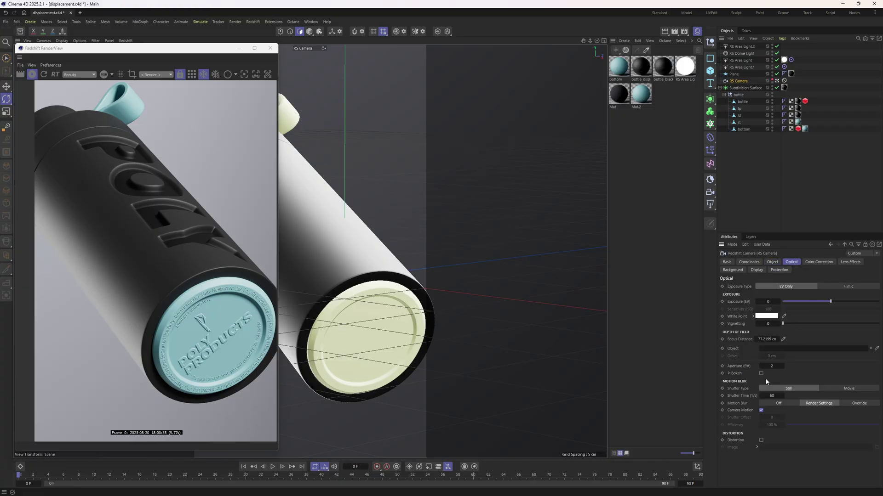
click(761, 374)
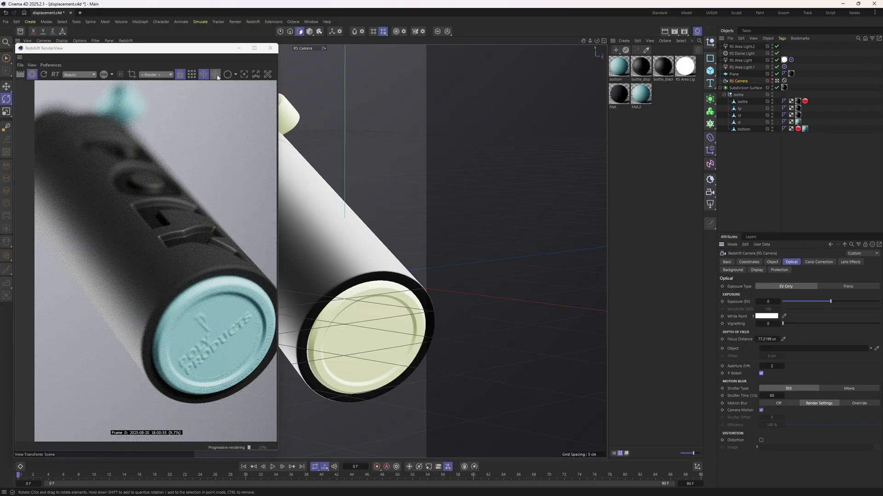
Pick the bottle's cap as the camera focus point and check Render Settings
click(244, 74)
click(265, 353)
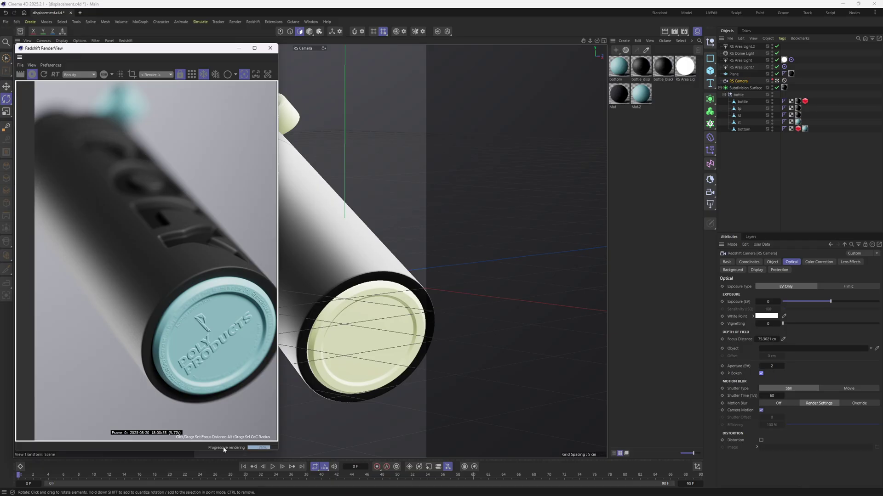
click(684, 31)
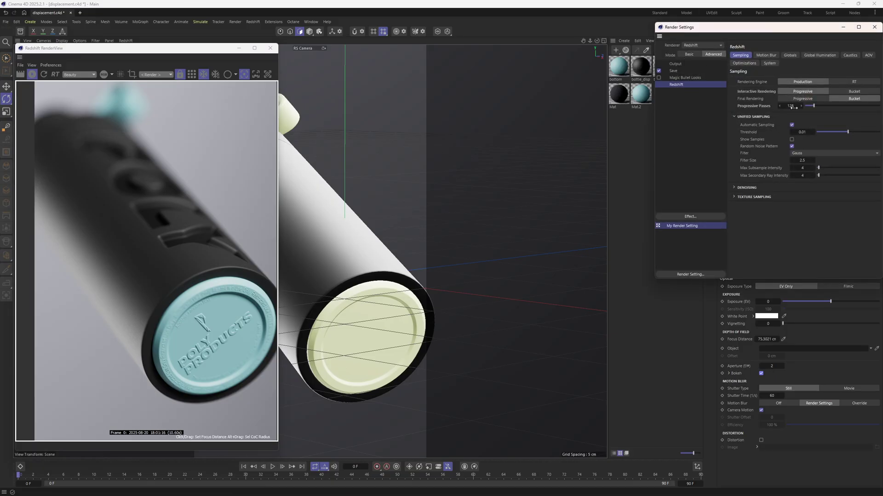
click(874, 27)
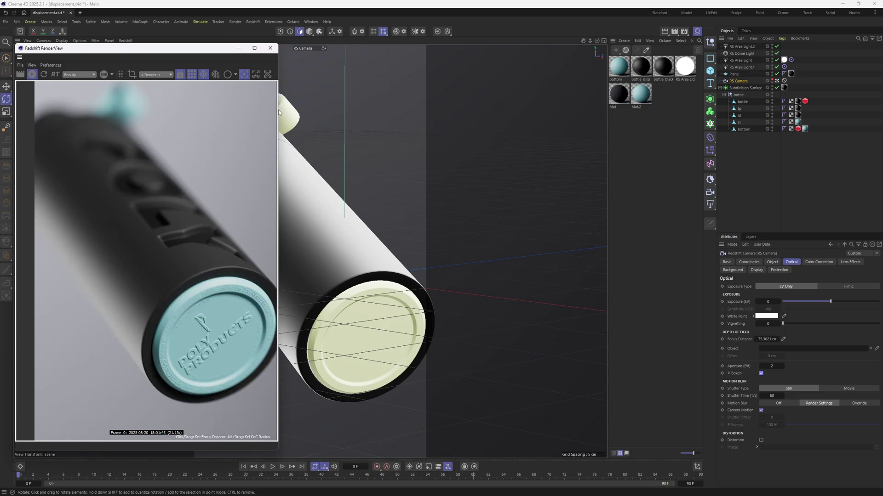
Send the depth-of-field render from the widened RenderView to a maximized Picture Viewer
drag(278, 110, 352, 110)
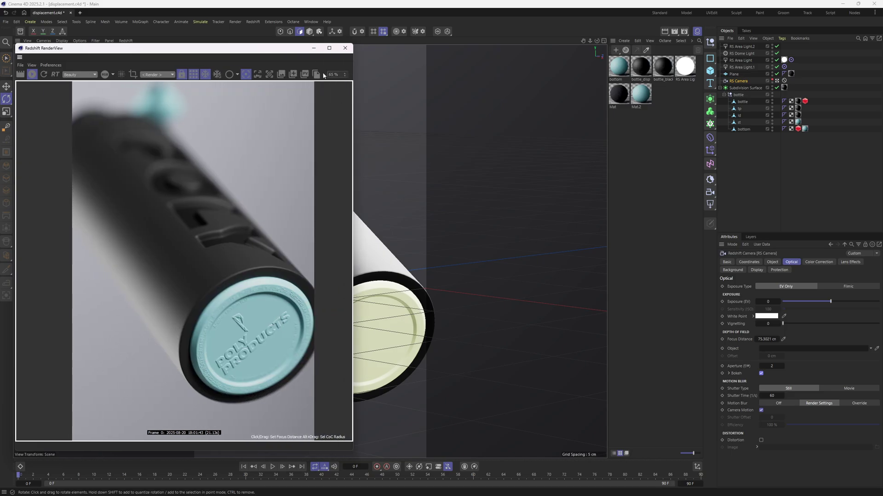
click(306, 75)
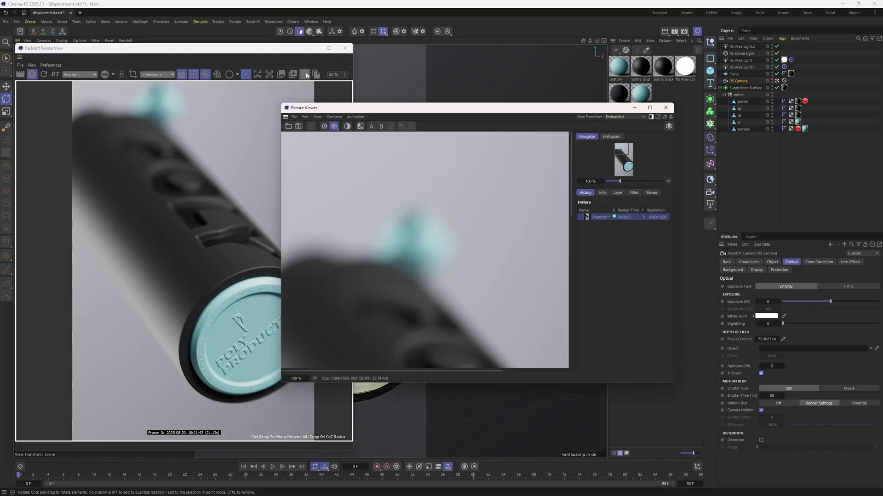
drag(428, 272, 444, 249)
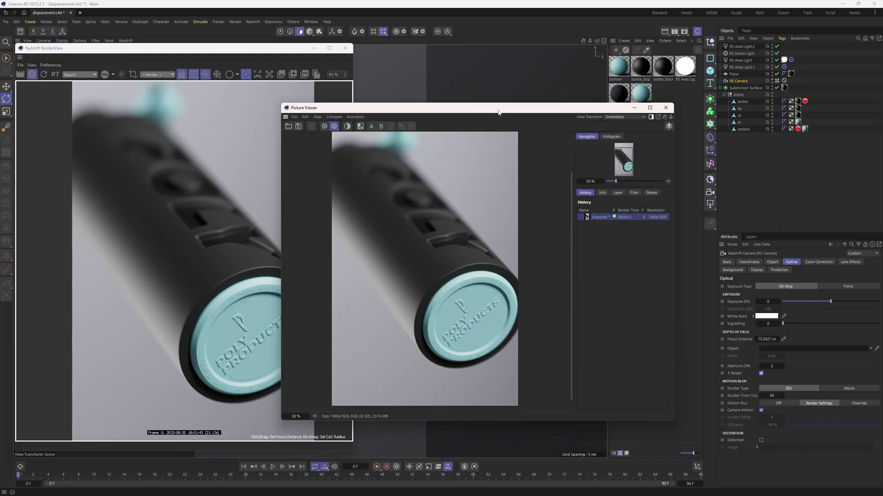
double_click(436, 108)
scroll(408, 234, up, 3)
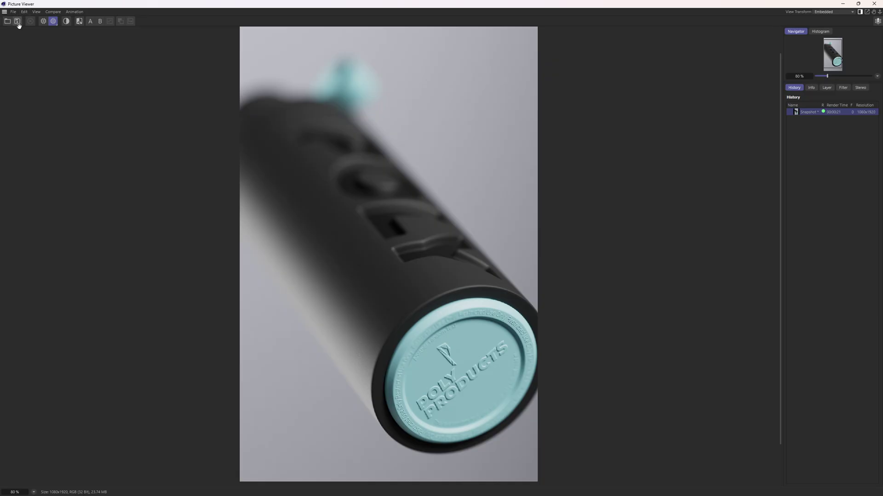
Save the rendered image to disk and restore the Picture Viewer window
click(17, 21)
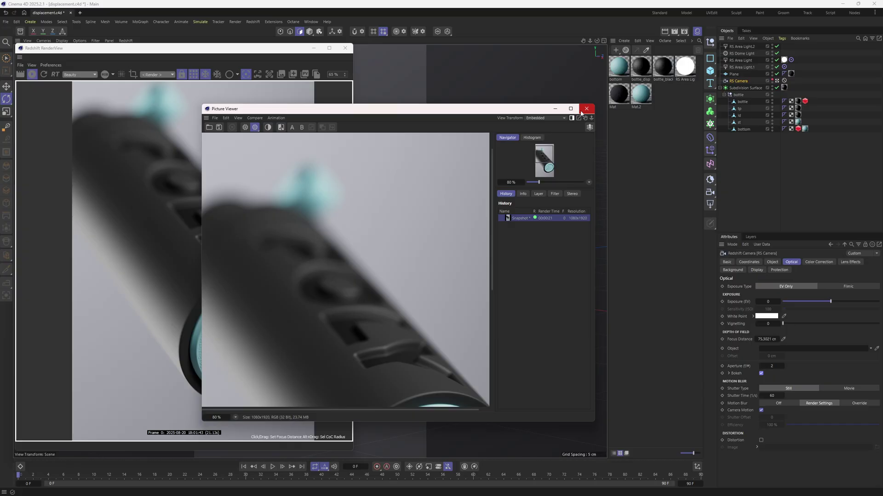
drag(449, 119, 535, 128)
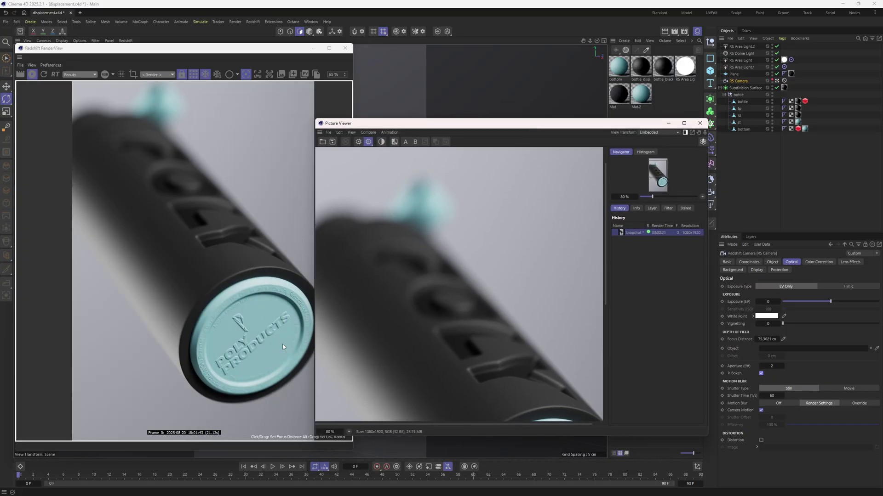
key(super+Up)
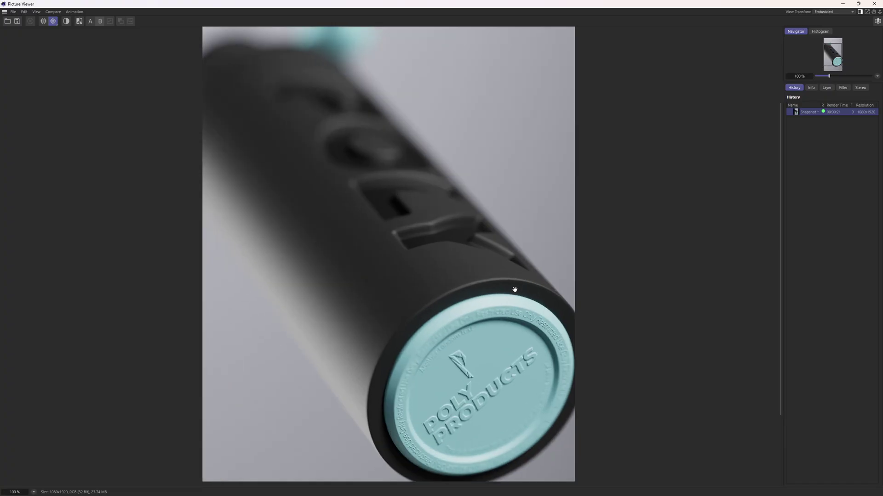
drag(437, 4, 438, 110)
scroll(460, 243, down, 2)
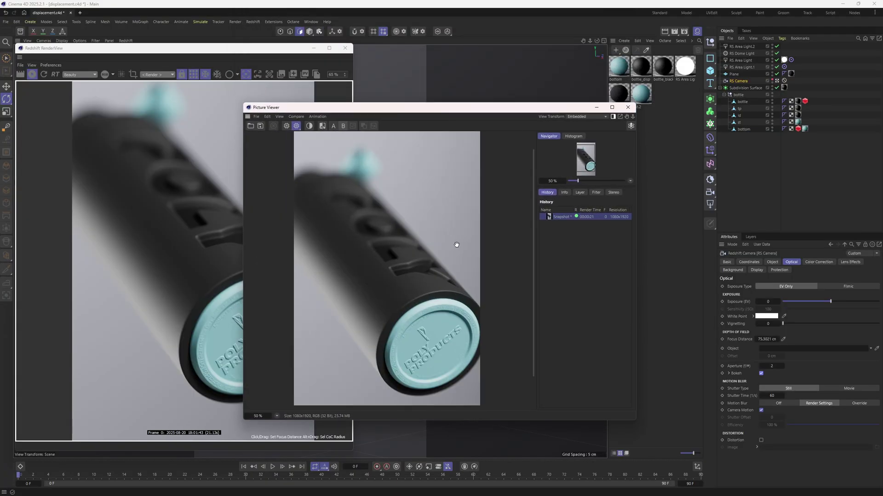